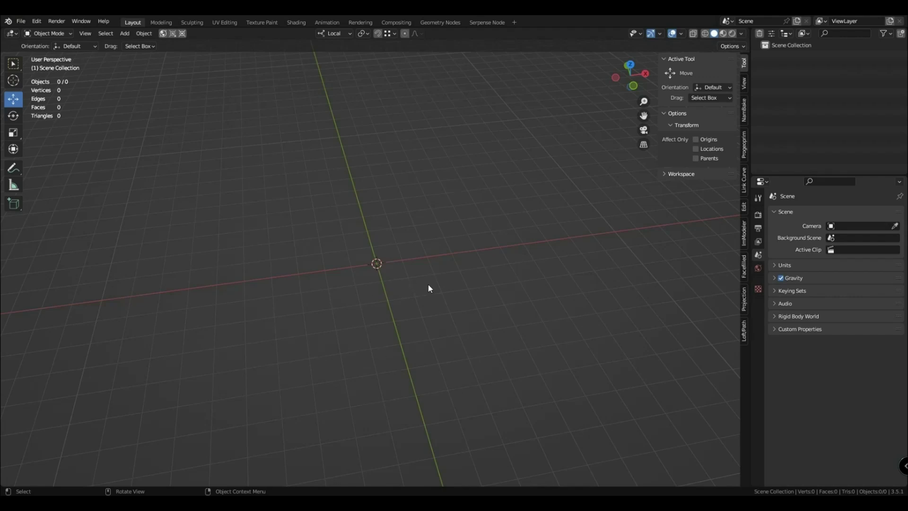
Step: Add a rectangle curve at the world origin
key(shift+a)
mouse_move(431, 268)
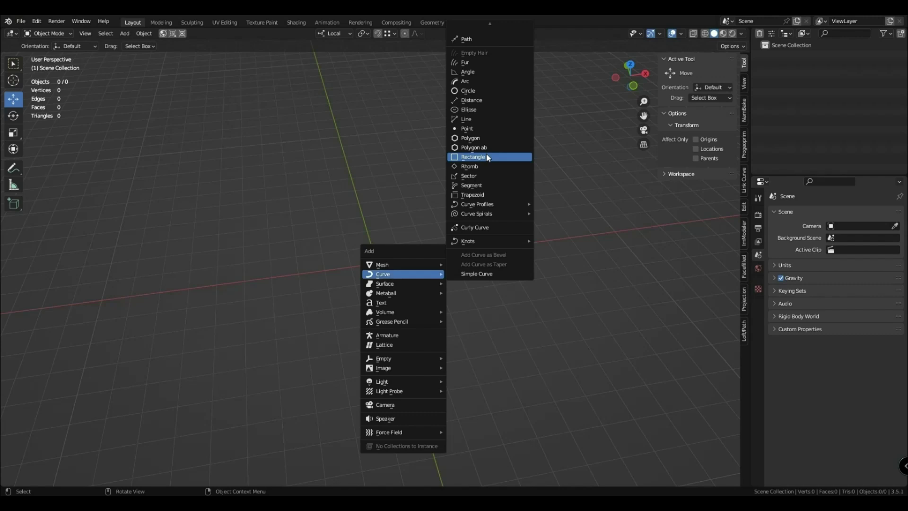
click(473, 156)
click(137, 294)
middle_drag(418, 262, 398, 276)
scroll(398, 277, up, 3)
click(453, 280)
scroll(401, 288, up, 1)
Step: Open the rectangle's curve data settings and select all of its control points
drag(293, 199, 499, 349)
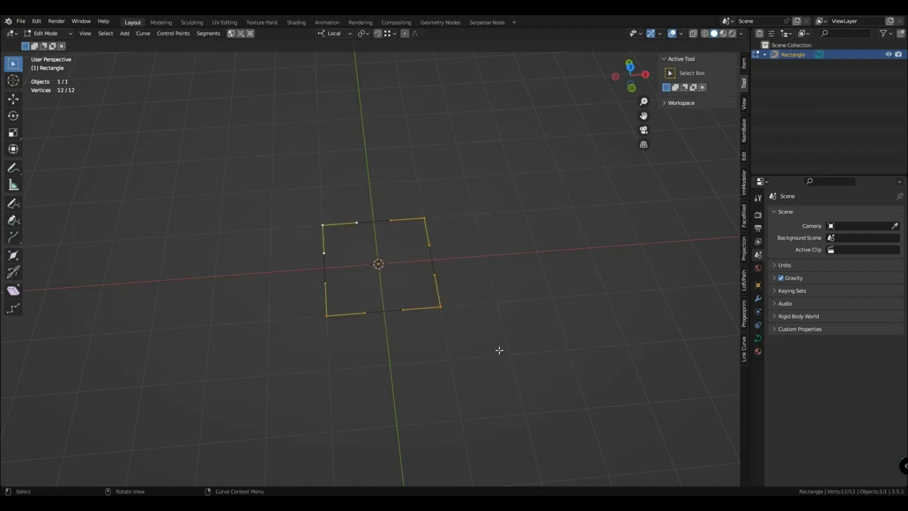
click(486, 292)
mouse_move(454, 265)
middle_down()
mouse_move(446, 237)
mouse_move(447, 254)
middle_up()
click(758, 337)
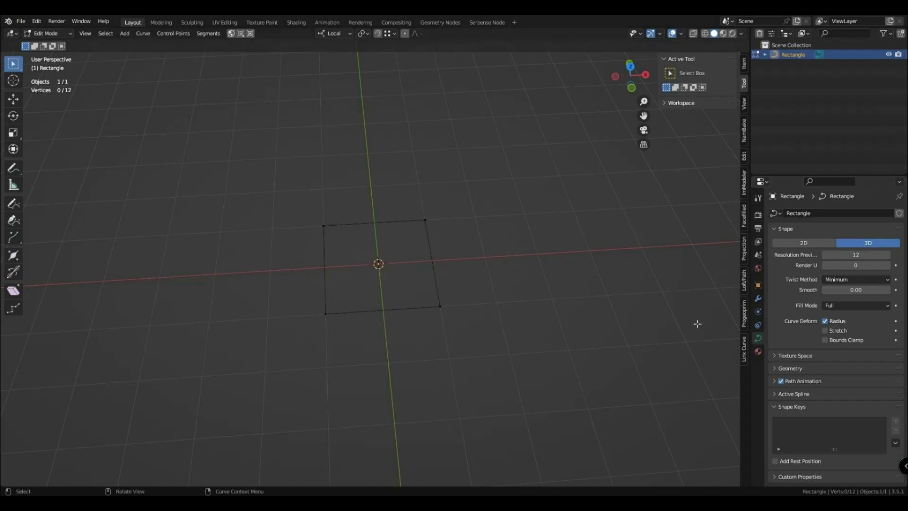
drag(260, 188, 482, 369)
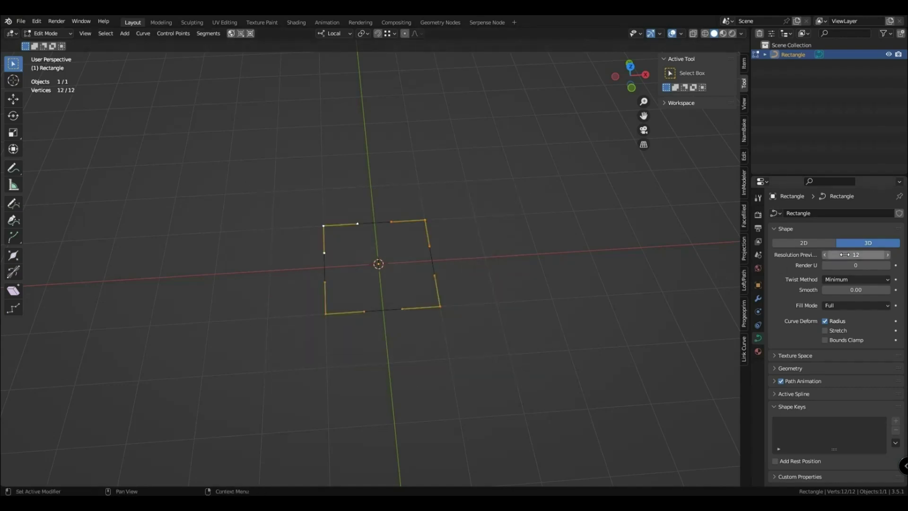
Step: Try moving one corner point of the rectangle freely while the curve is in 3D mode
click(439, 306)
middle_drag(439, 306, 484, 308)
key(g)
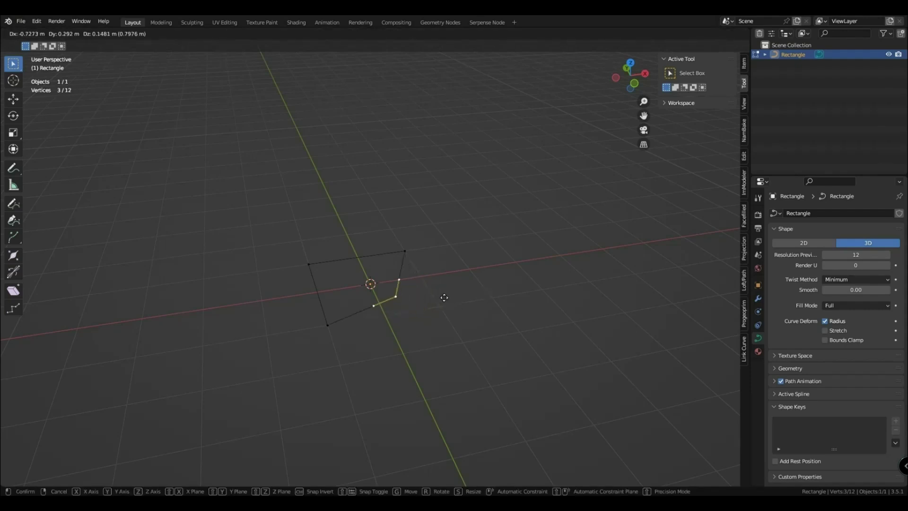
key(Escape)
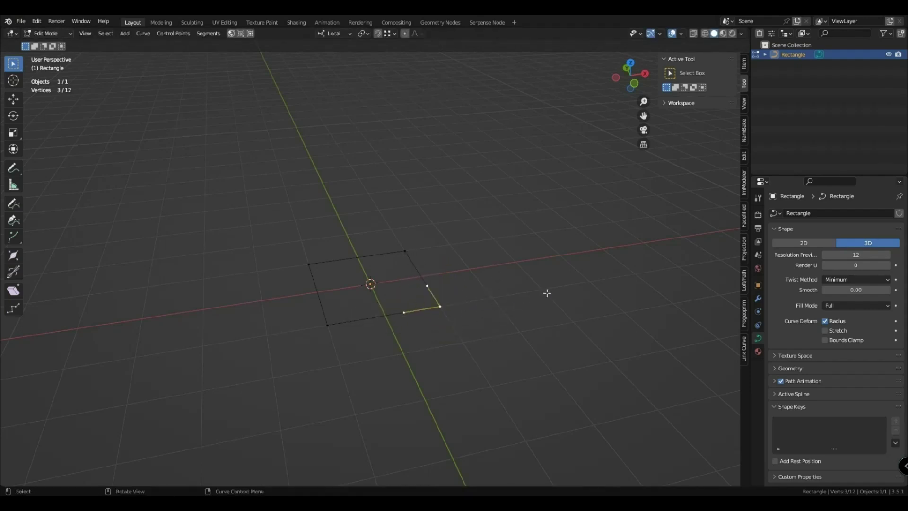
Step: Try moving the same corner point with the curve switched to 2D, and undo the switch
click(803, 243)
key(g)
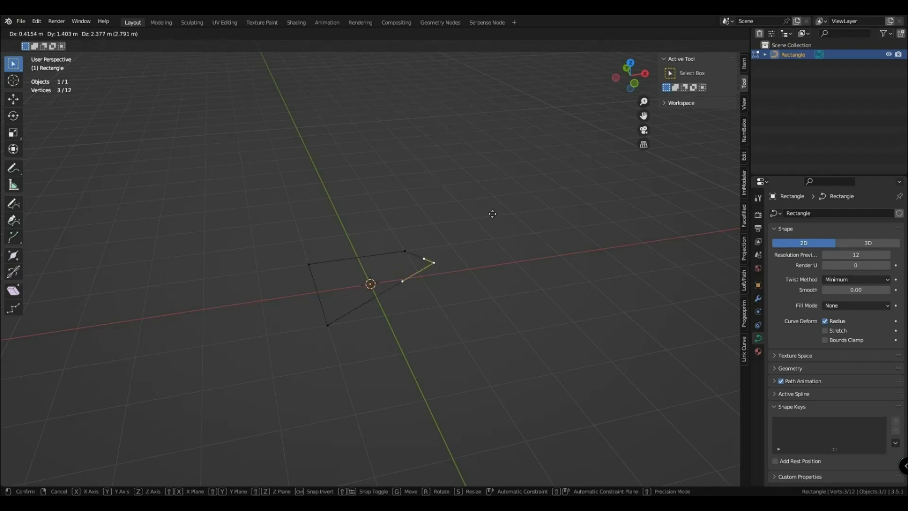
key(Escape)
key(ctrl+z)
Step: Move the corner point off the plane in 3D, flatten the curve by switching to 2D, and undo both changes
key(g)
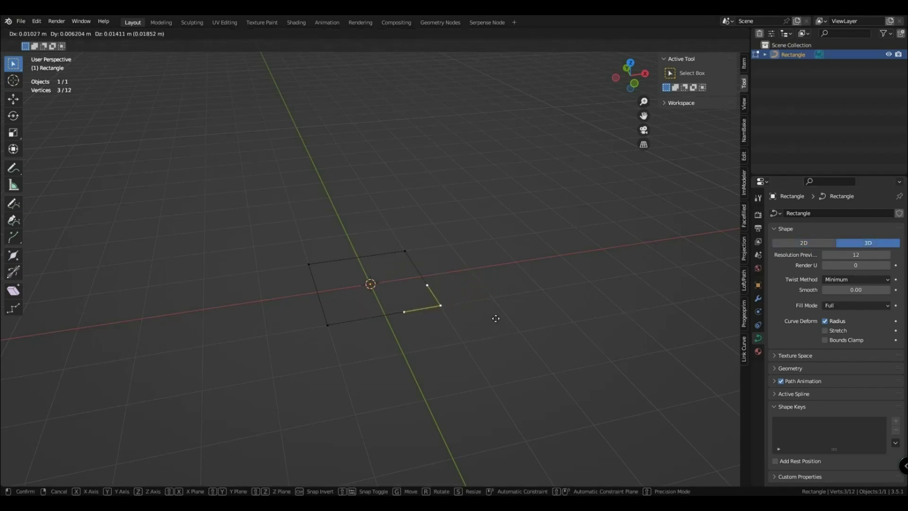
click(487, 285)
click(787, 241)
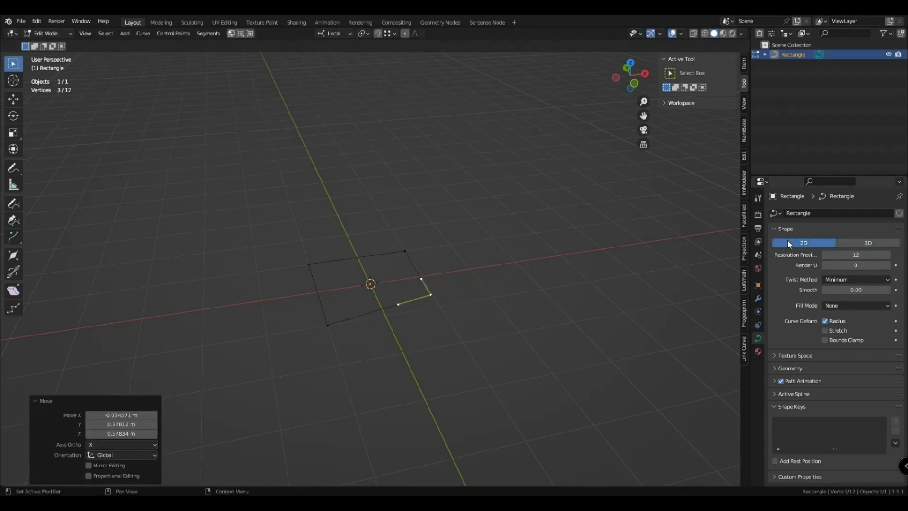
middle_drag(508, 298, 419, 266)
key(ctrl+z)
key(ctrl+z)
Step: Raise the corner point about 1.06 m along Z, flatten the curve with 2D mode, and undo the flattening
middle_drag(466, 344, 492, 343)
key(g)
key(z)
click(490, 308)
middle_drag(478, 308, 472, 351)
click(794, 242)
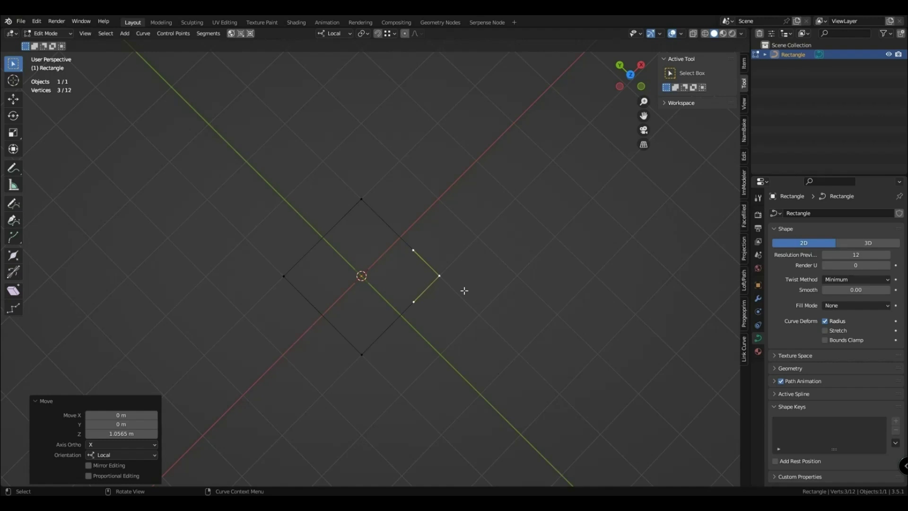
key(ctrl+z)
Step: Try moving the raised corner point about 0.36 m along X with the curve flattened to 2D, and undo
key(g)
key(x)
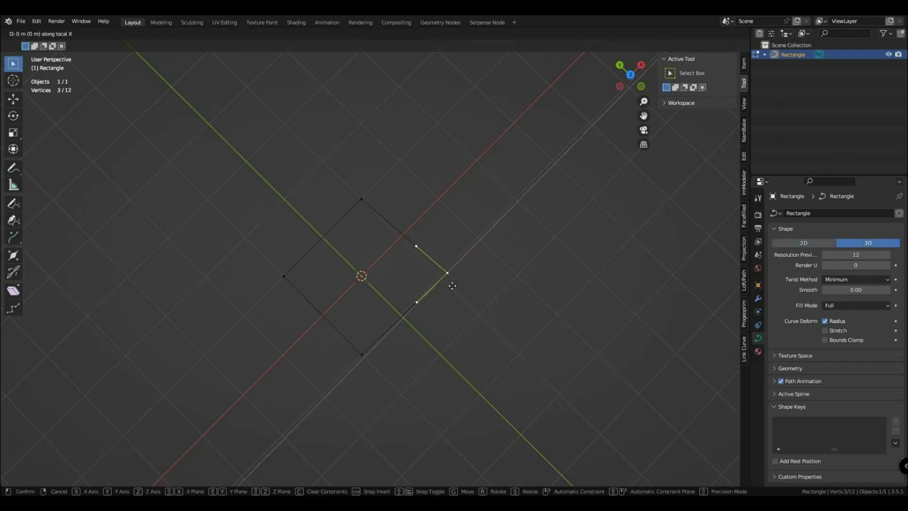
click(457, 282)
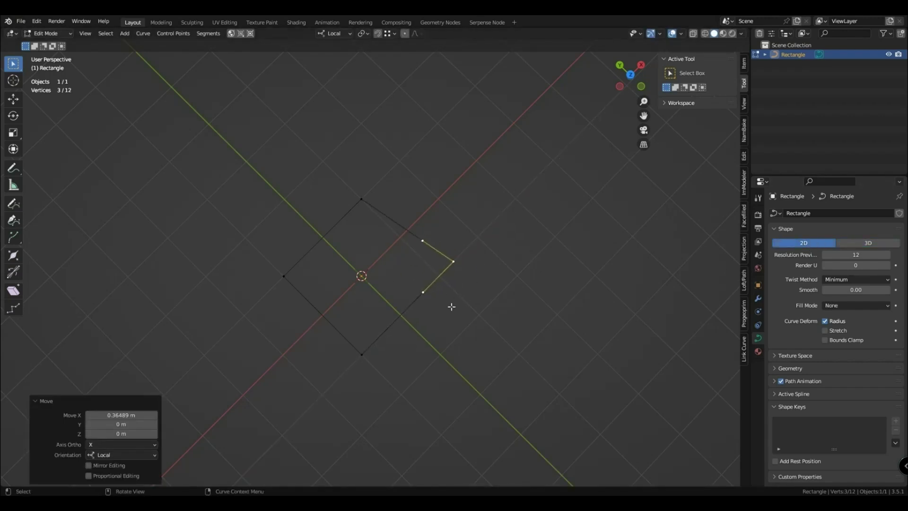
key(ctrl+z)
key(ctrl+z)
Step: Set the rectangle curve to 2D and bring up the Projection modeling tools
mouse_move(453, 304)
middle_down()
mouse_move(401, 274)
mouse_move(395, 259)
mouse_move(426, 303)
mouse_move(449, 310)
middle_up()
click(803, 243)
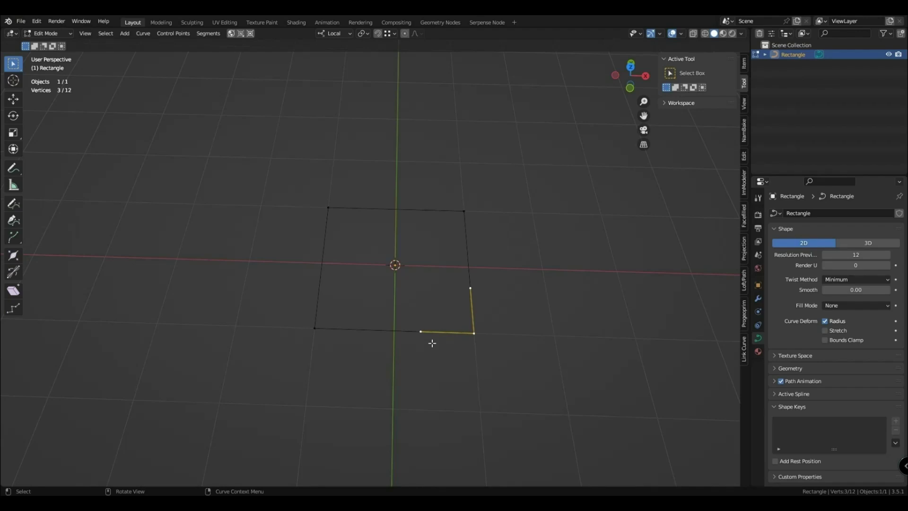
middle_drag(433, 303, 430, 334)
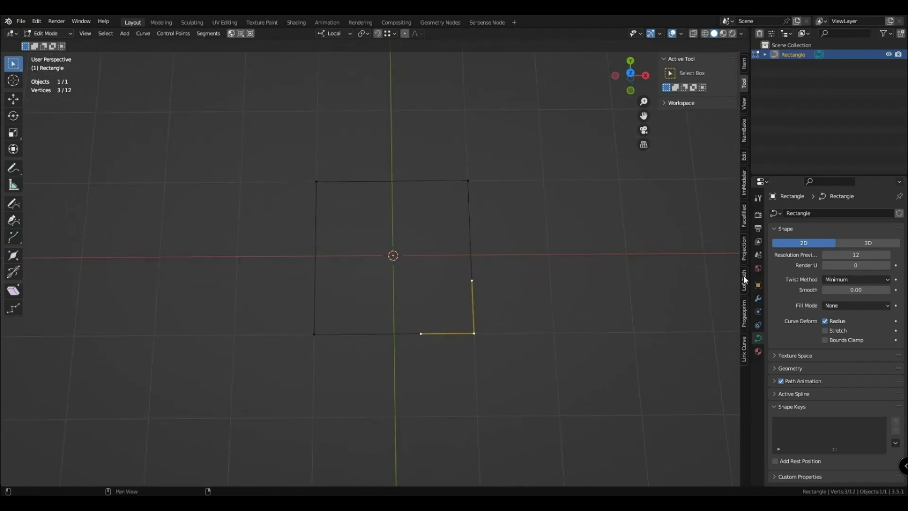
click(745, 255)
shift+middle_drag(454, 297, 410, 282)
Step: Subdivide the rectangle's upper edge with 2 cuts
click(430, 175)
shift+click(280, 177)
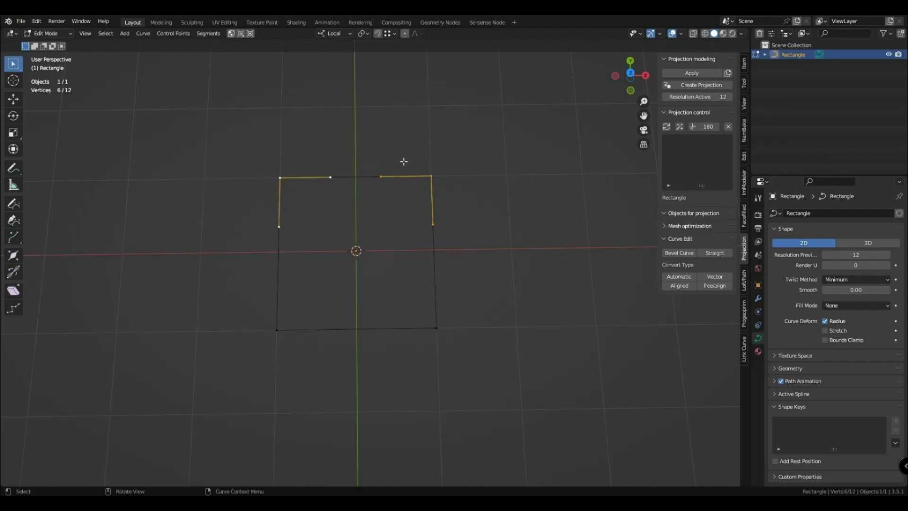
key(q)
click(405, 164)
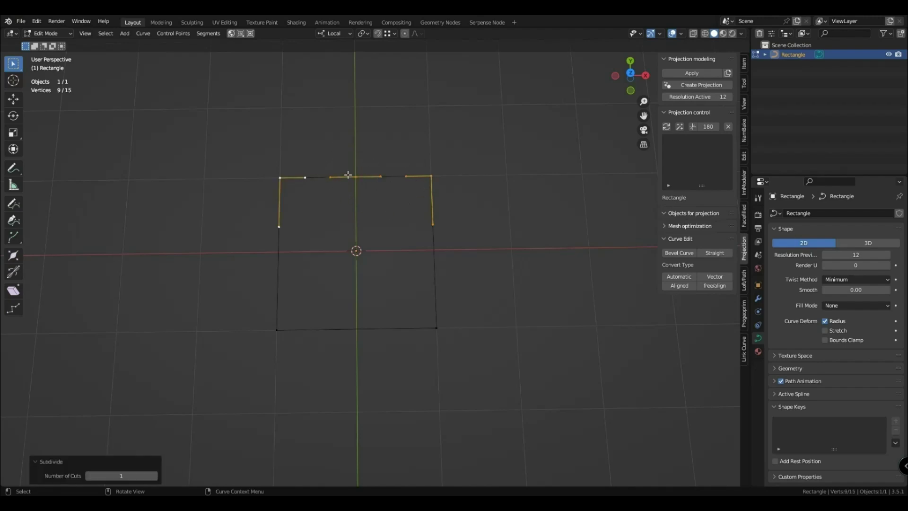
click(154, 476)
Step: Try extruding the left subdivision point of the upper edge outward from the rectangle
click(330, 177)
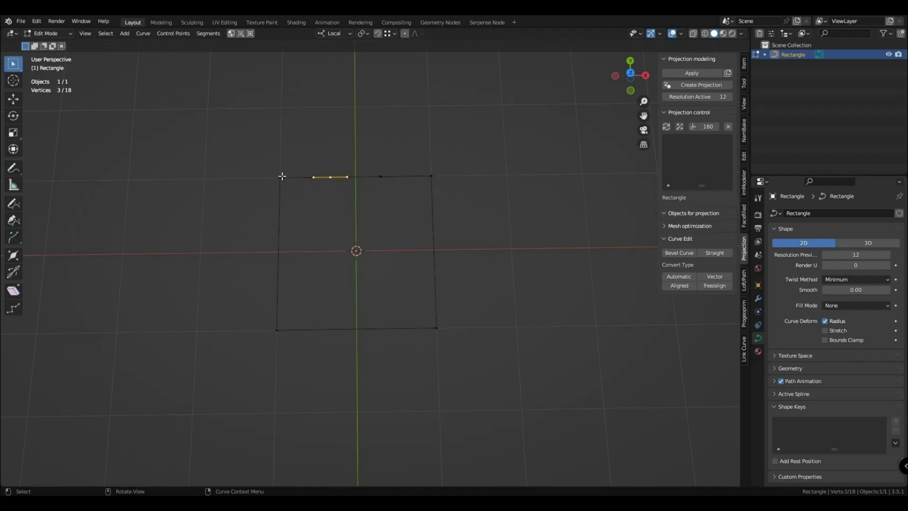
shift+middle_drag(345, 192, 346, 227)
key(e)
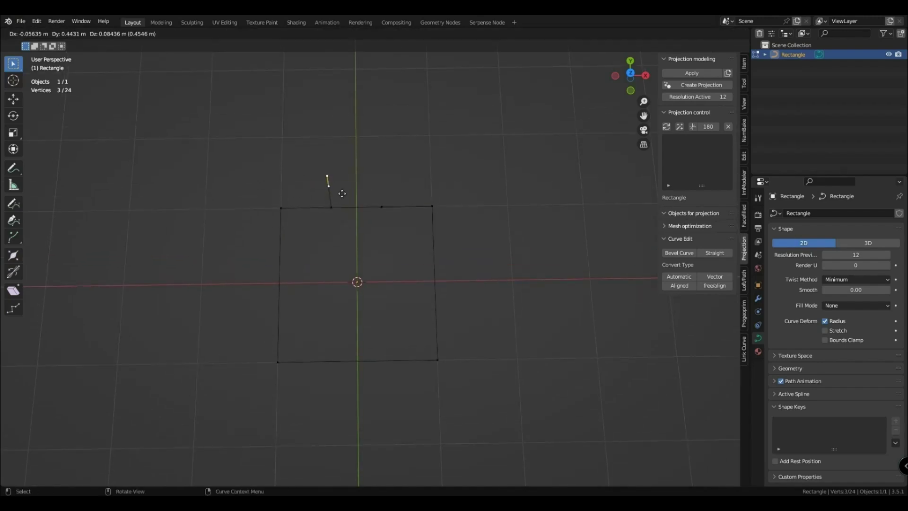
click(346, 191)
key(g)
right_click(326, 205)
Step: Test-move the overlapping point at the extrusion's base, and undo the single-point extrusion
click(330, 207)
key(g)
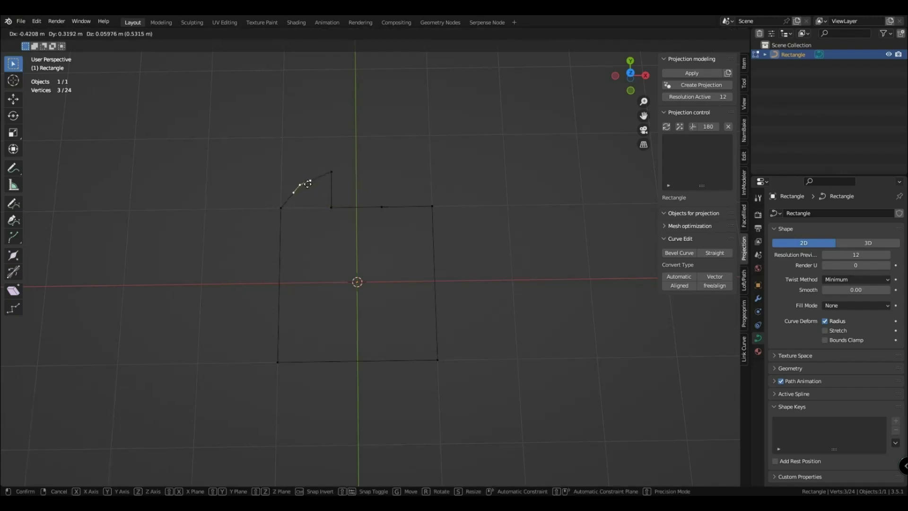
click(337, 207)
key(ctrl)
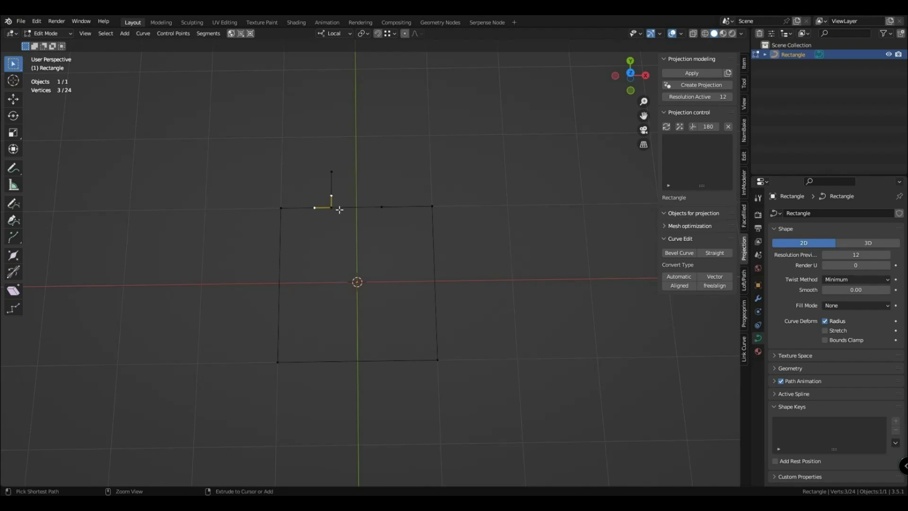
key(ctrl+KP_Add)
key(ctrl+KP_Add)
click(333, 208)
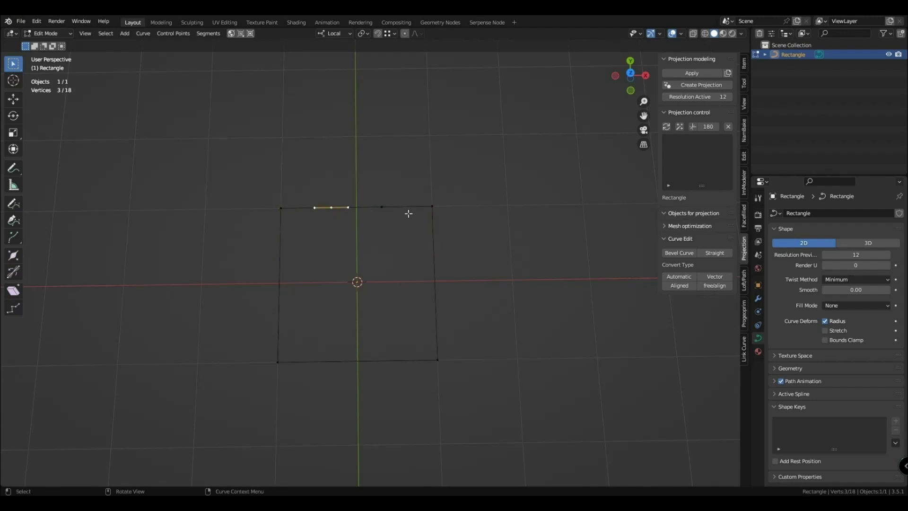
Step: Give the left subdivision point Aligned handles, extrude it upward as a test, and undo
click(681, 287)
click(335, 206)
key(e)
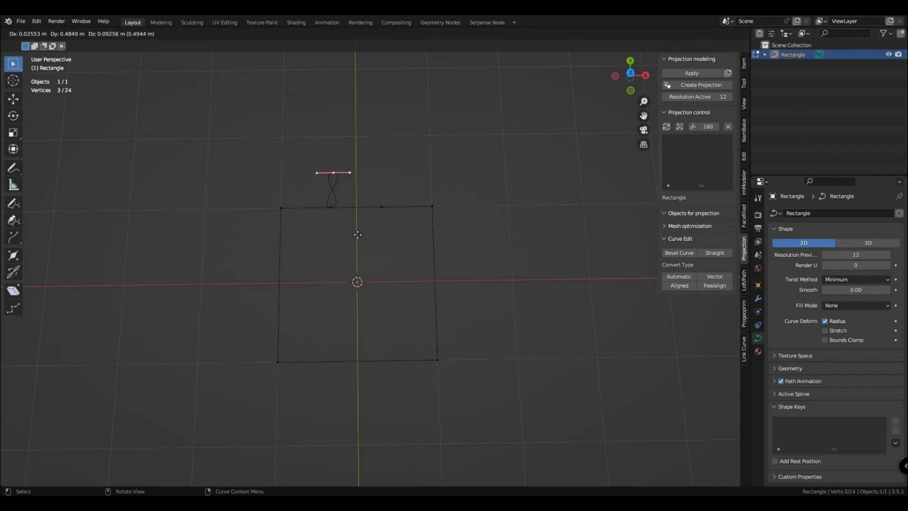
click(353, 242)
key(ctrl+z)
key(ctrl+z)
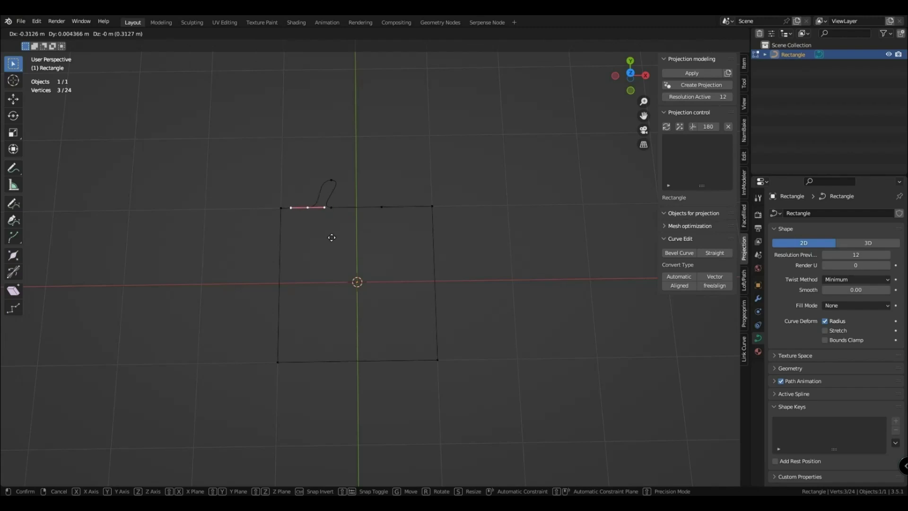
key(ctrl+z)
key(ctrl+z)
key(ctrl+shift+z)
key(g)
right_click(340, 209)
shift+middle_drag(360, 178, 366, 215)
drag(324, 209, 397, 271)
key(e)
key(x)
right_click(388, 280)
key(ctrl+z)
Step: Extrude the two subdivision points of the upper edge about 0.73 m along Y to form a rectangular tab
drag(312, 213, 395, 271)
key(e)
key(x)
key(y)
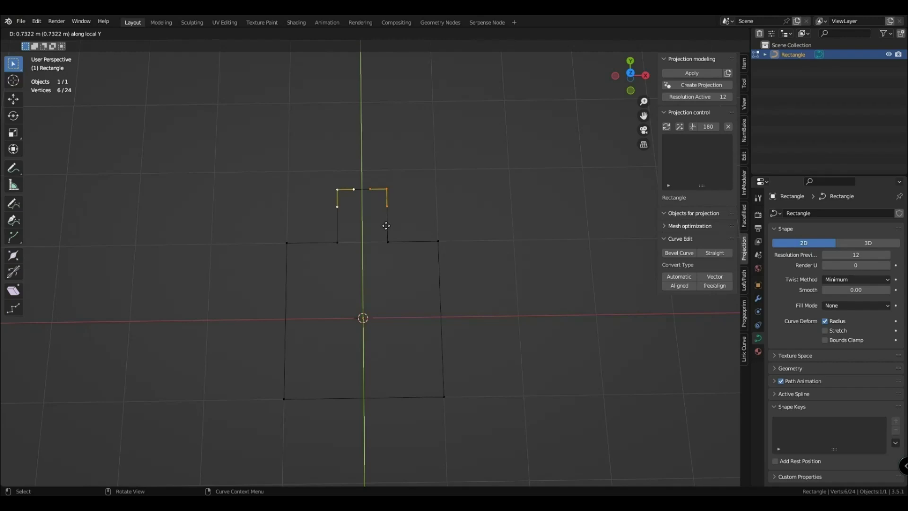
click(387, 229)
click(391, 290)
Step: Subdivide the rectangle's right edge with 2 cuts
click(440, 243)
shift+click(447, 396)
key(q)
click(491, 344)
click(155, 475)
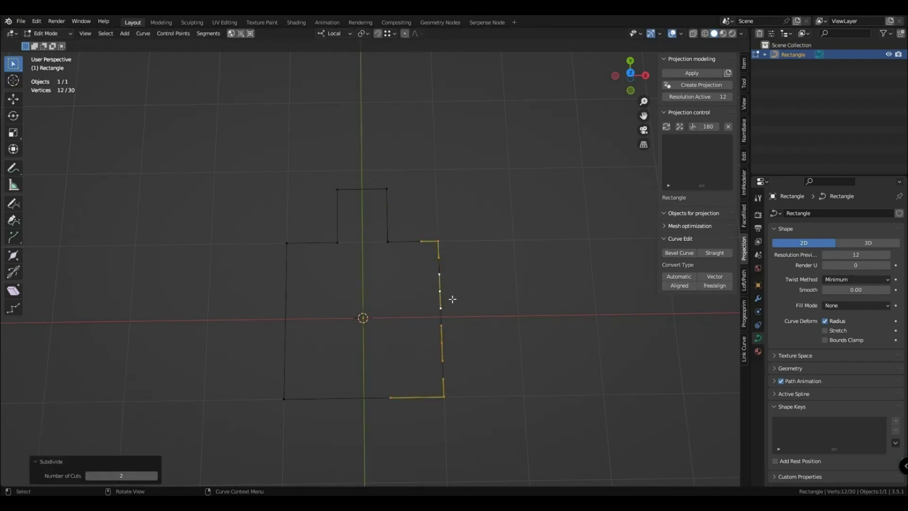
Step: Set the two new right-edge points to Aligned handles and extrude them about 0.69 m along X
drag(427, 269, 479, 364)
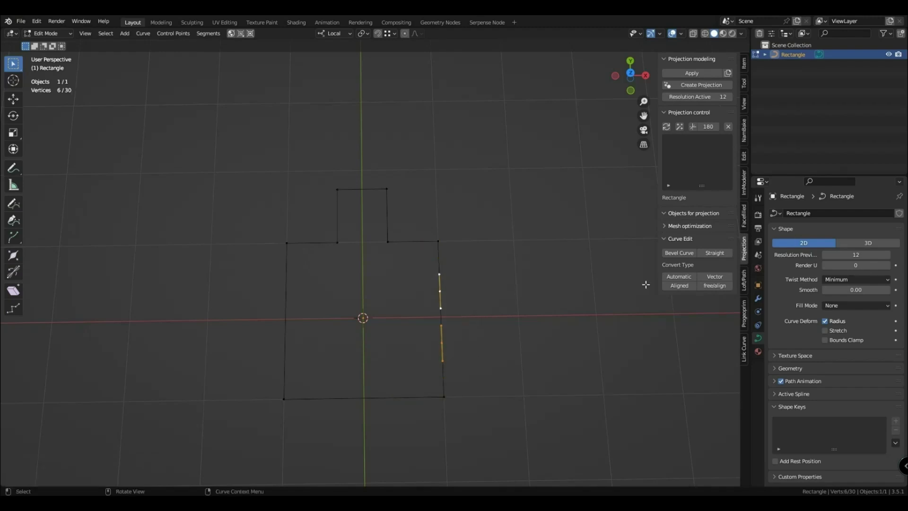
click(679, 285)
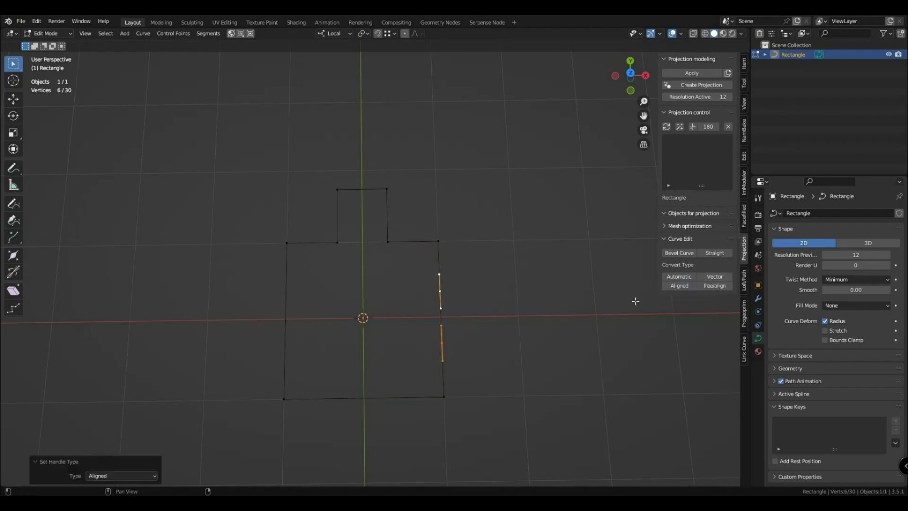
shift+middle_drag(503, 353, 384, 291)
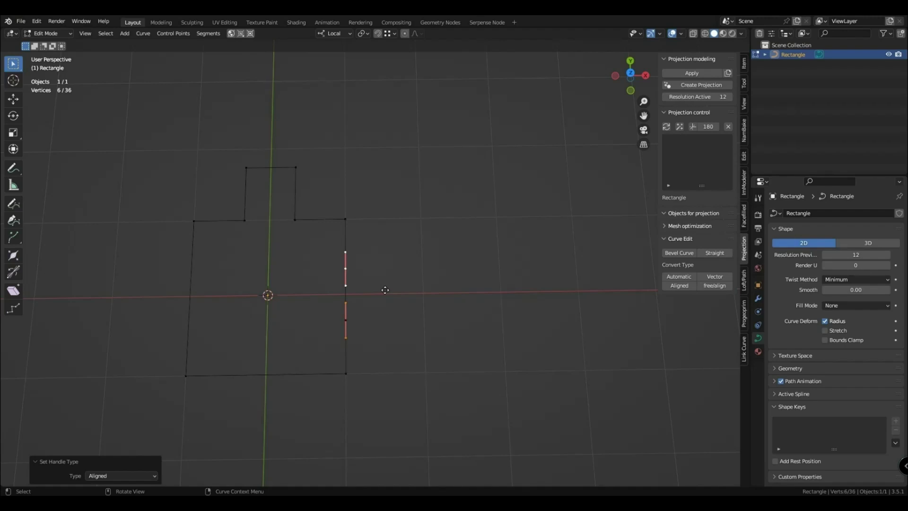
key(g)
key(x)
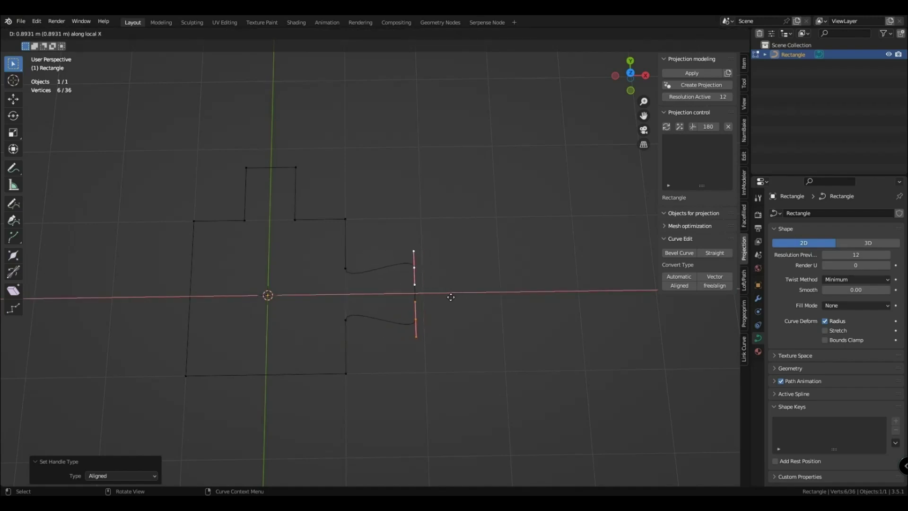
click(439, 296)
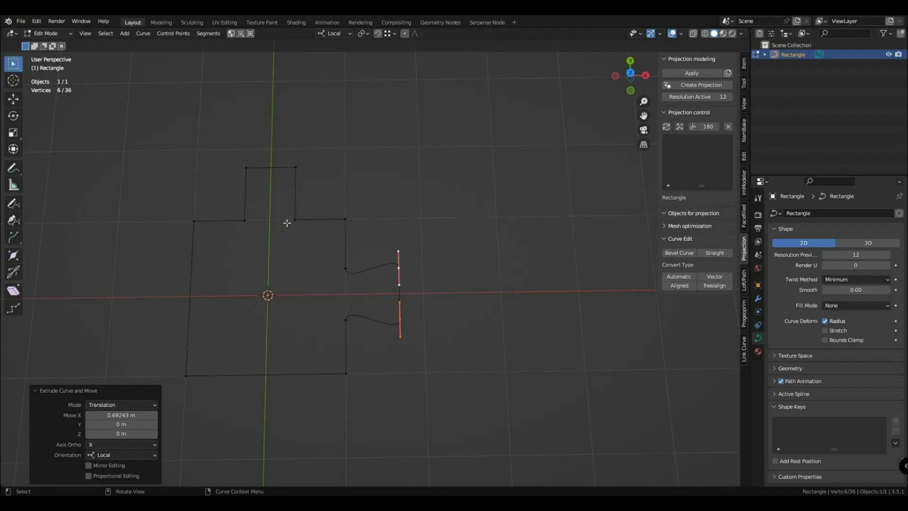
Step: Set the four points of the right-hand protrusion to Vector handles
click(346, 269)
drag(309, 248, 432, 342)
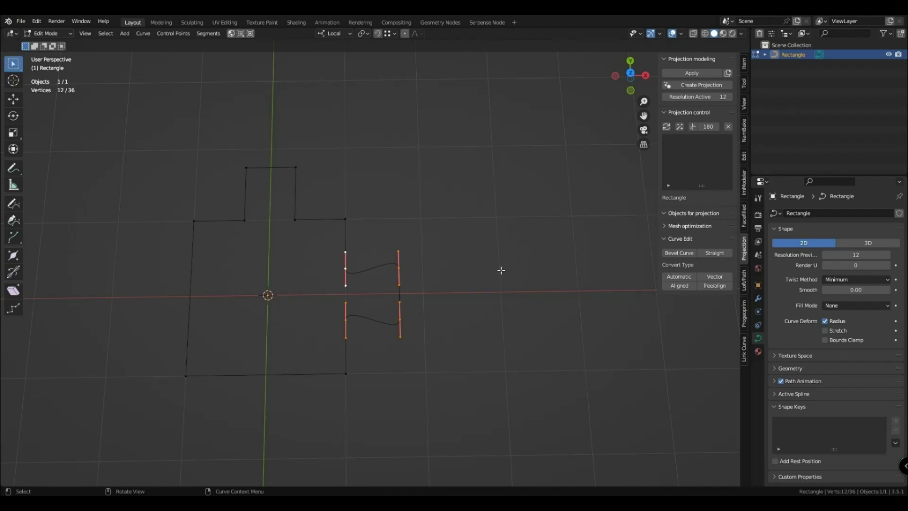
click(713, 277)
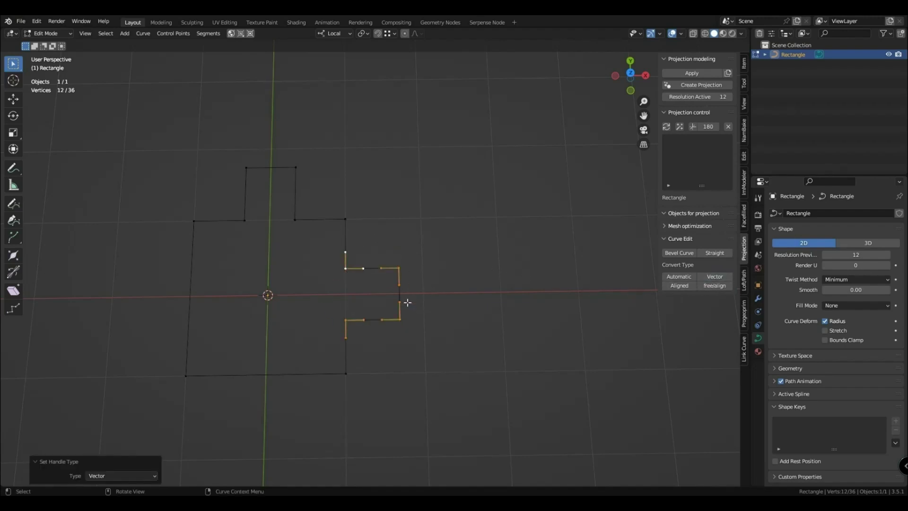
Step: Compare Automatic and Vector handles on the protrusion's four points, and finish with Aligned handles
click(681, 278)
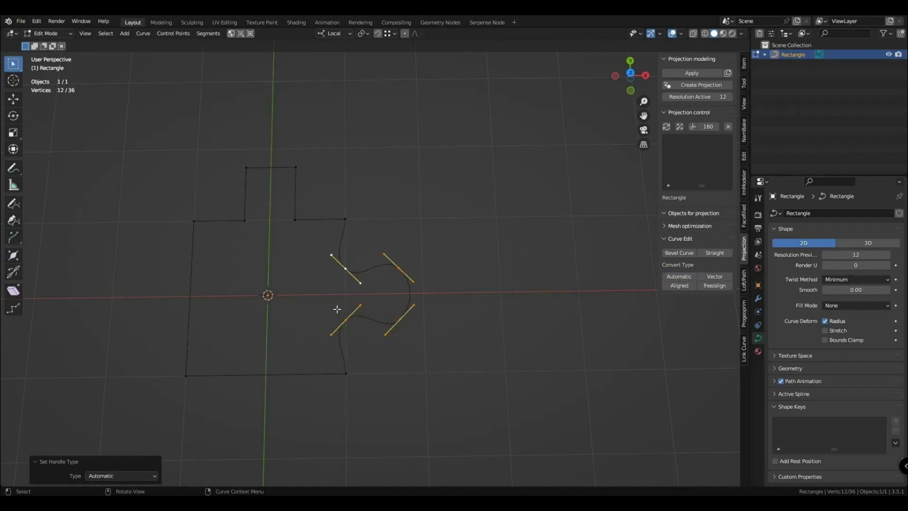
click(715, 278)
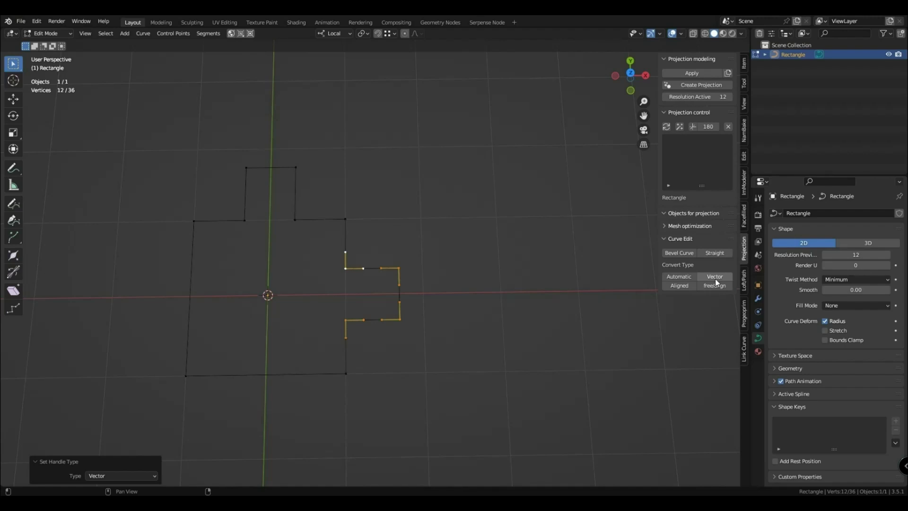
click(679, 286)
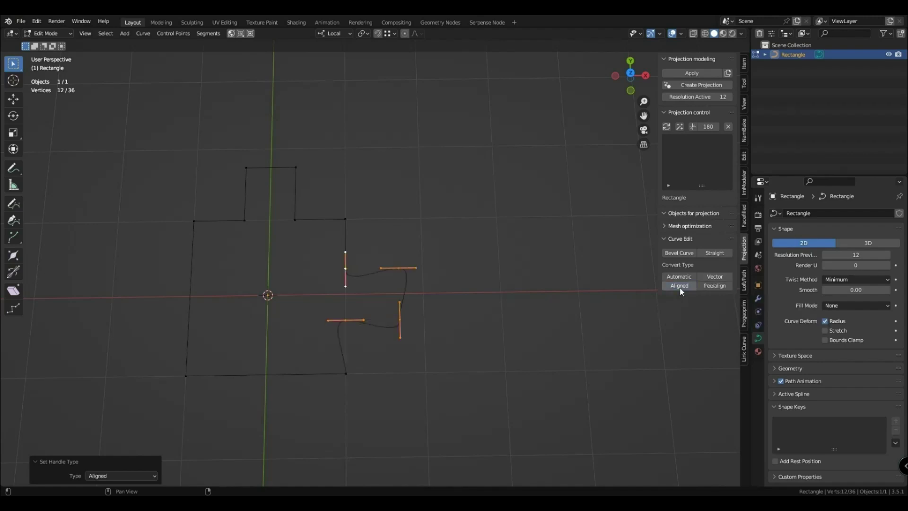
Step: Set the right-hand protrusion's four points to Vector handles and toggle them to Free/Align
click(708, 285)
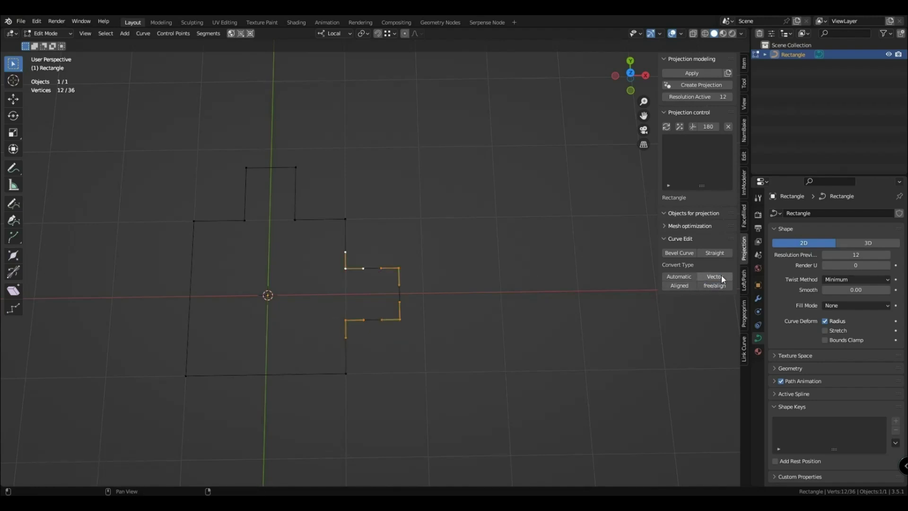
click(713, 285)
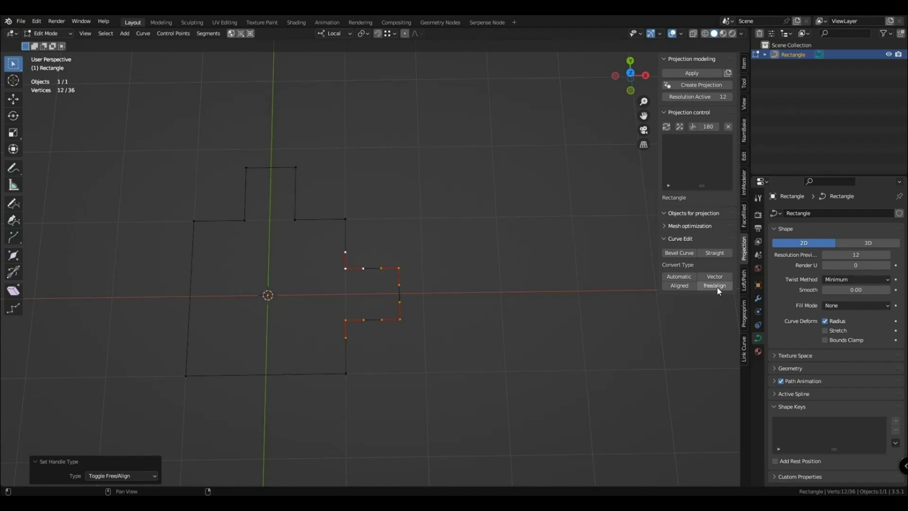
Step: Try moving the two free handles on the protrusion's lower edge together, and the right one alone
click(389, 321)
scroll(396, 354, up, 2)
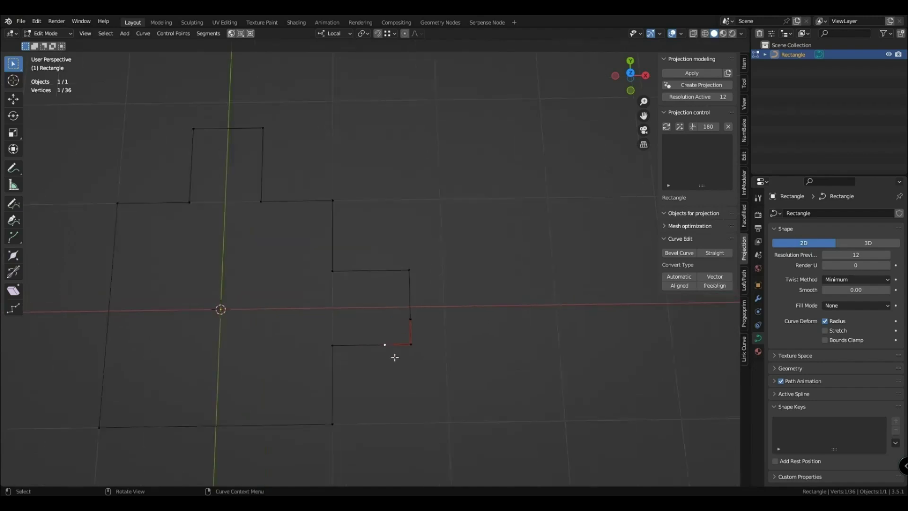
click(333, 345)
drag(354, 329, 385, 373)
key(g)
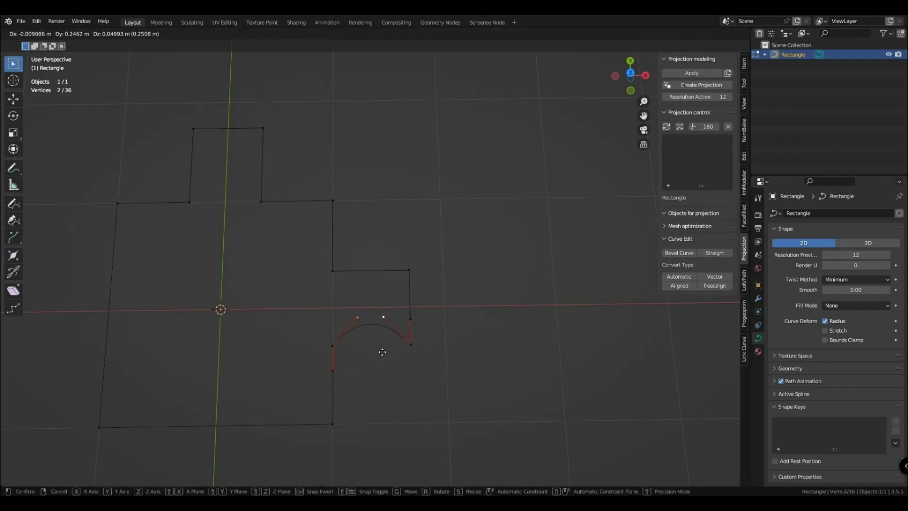
click(385, 366)
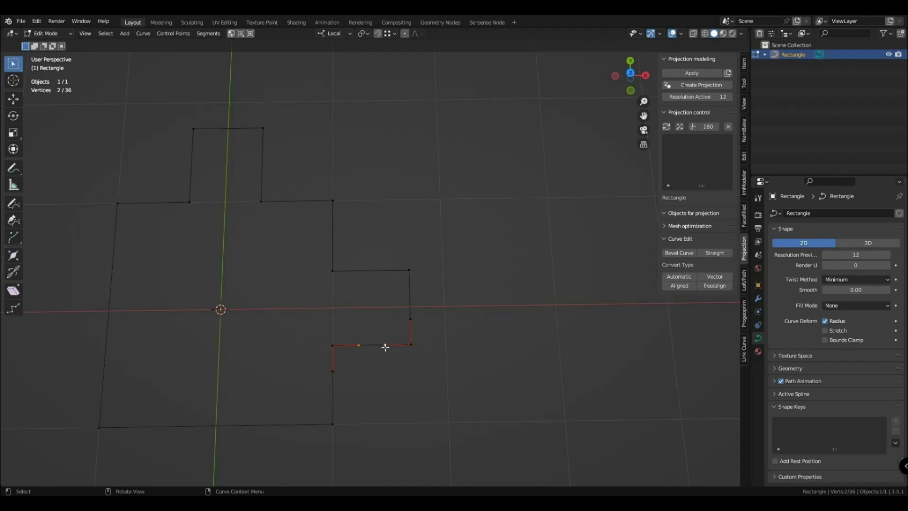
click(386, 346)
key(g)
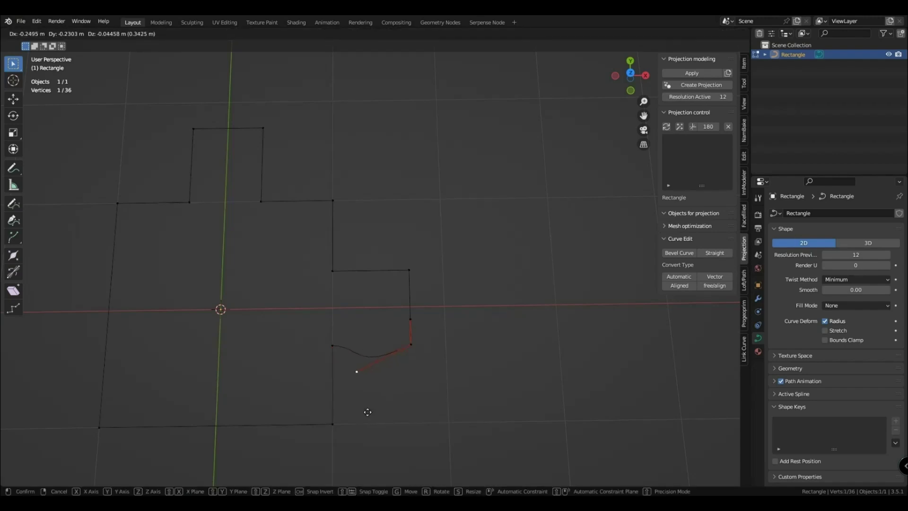
click(384, 351)
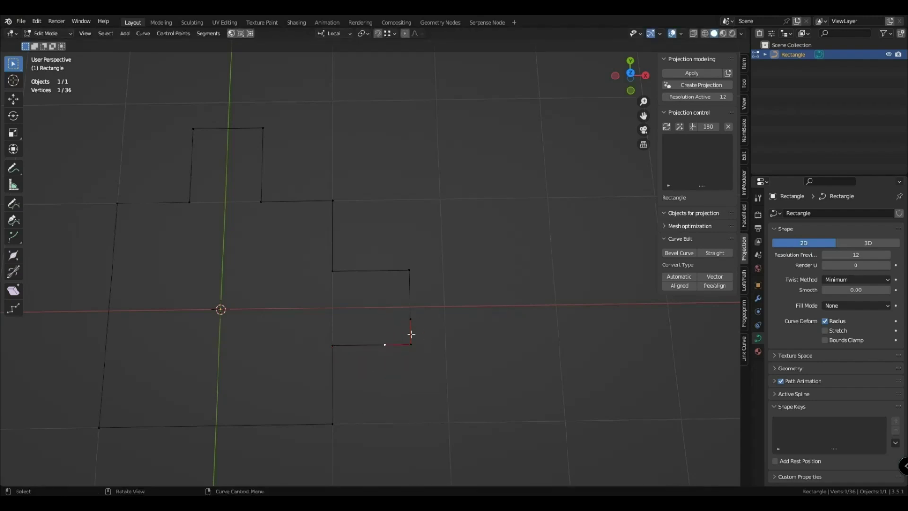
Step: Subdivide the rectangle's left edge with one cut
scroll(353, 290, down, 2)
shift+middle_drag(353, 289, 465, 284)
click(304, 216)
shift+click(302, 371)
key(q)
click(308, 291)
Step: Set the left edge's new middle point to Aligned handles and try moving its upper handle and the point itself
click(303, 292)
key(ctrl+KP_Add)
click(679, 285)
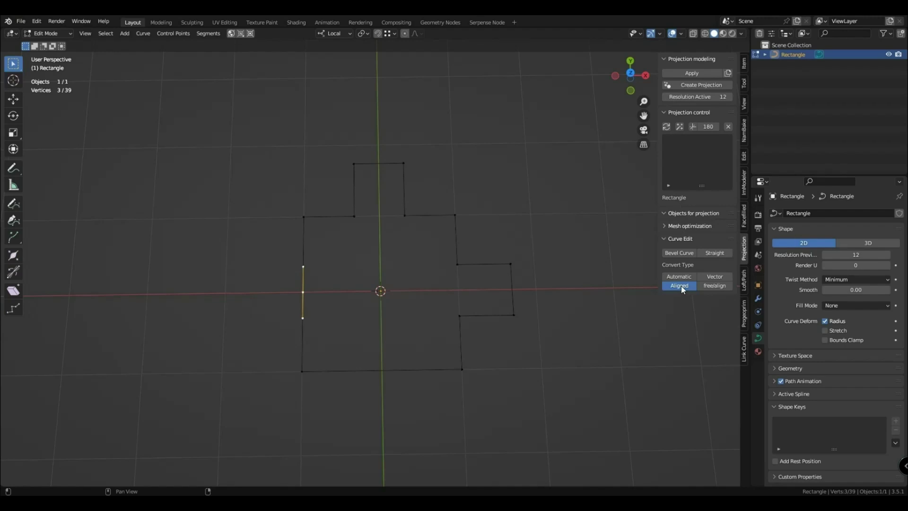
click(303, 276)
key(g)
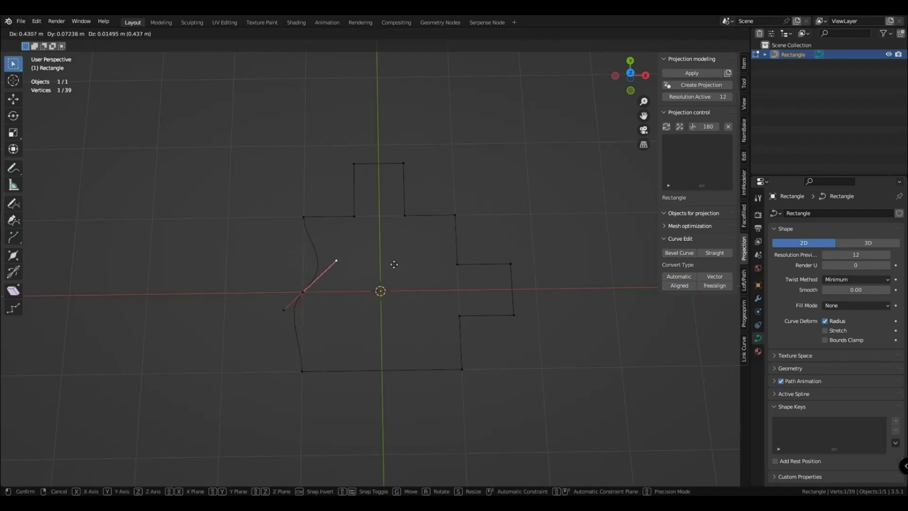
right_click(319, 279)
click(326, 297)
key(g)
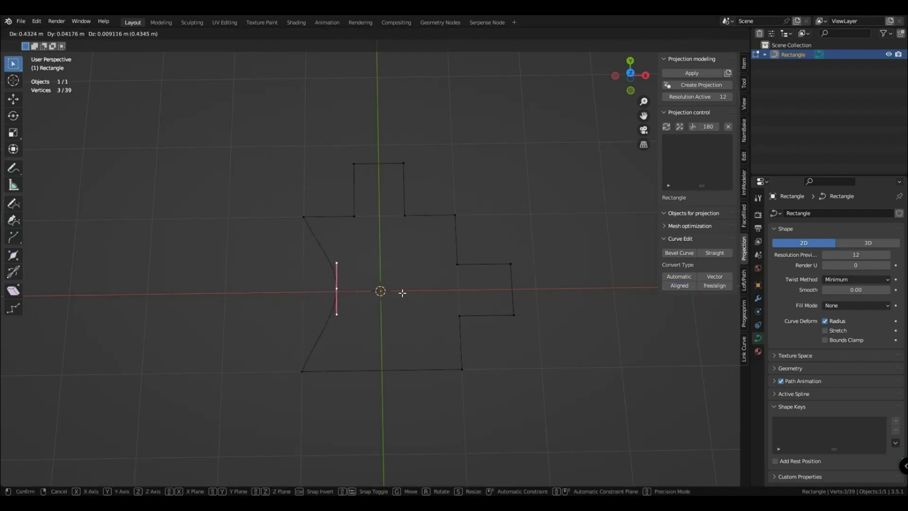
key(Escape)
Step: Set the left edge's middle point to Automatic handles and leave Edit Mode after a trial move of the point
click(679, 276)
key(g)
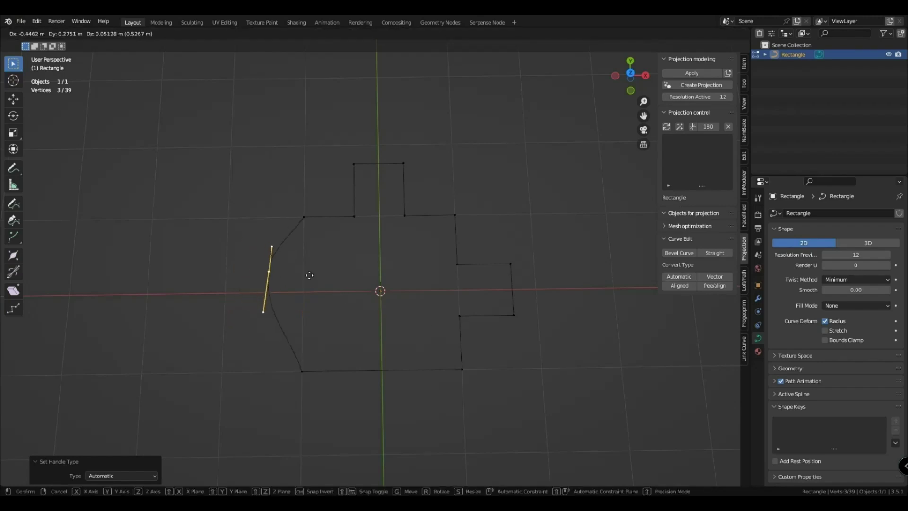
right_click(303, 272)
click(365, 298)
shift+middle_drag(461, 334, 405, 345)
key(Tab)
click(487, 315)
scroll(487, 315, down, 2)
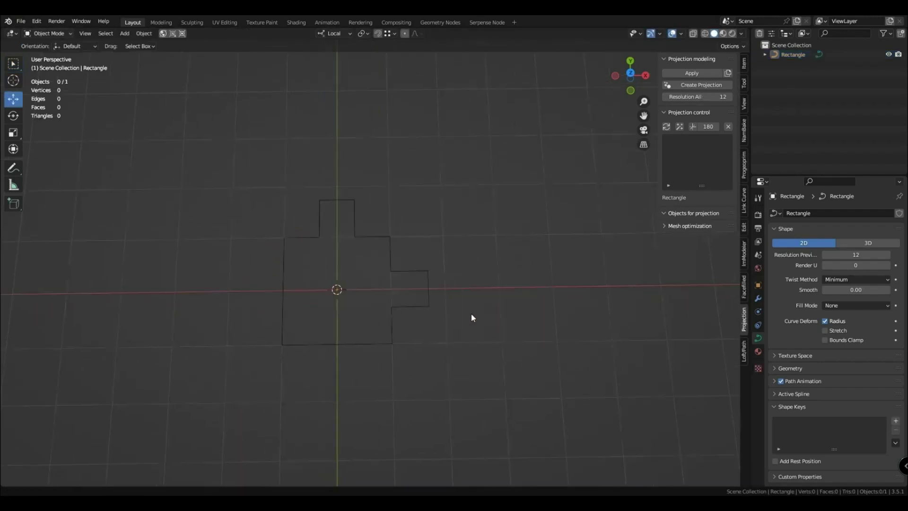
Step: Add a second rectangle curve and move it along X to the right of the first shape
shift+middle_drag(486, 314, 364, 310)
key(shift+a)
mouse_move(425, 289)
click(475, 170)
key(Tab)
key(g)
key(x)
click(523, 280)
Step: Set all points of the second rectangle to Automatic handles, then delete that rectangle
key(Tab)
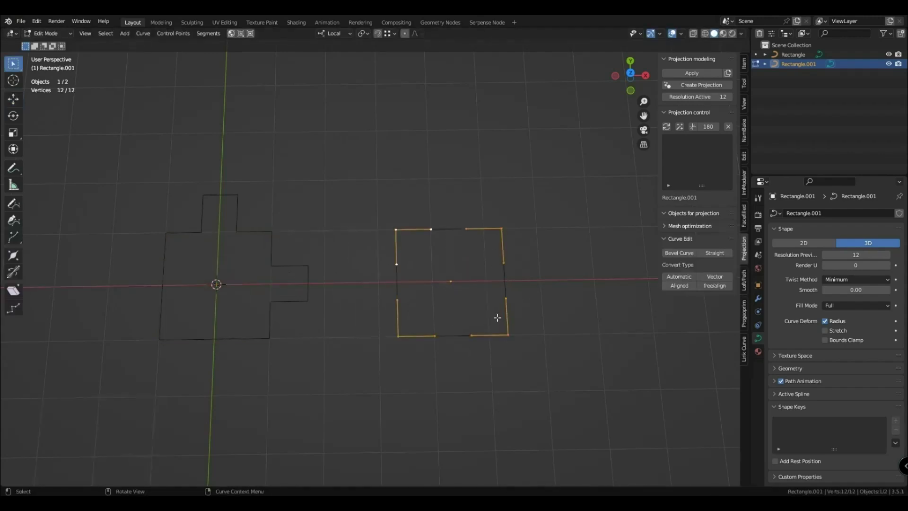
click(678, 277)
key(Tab)
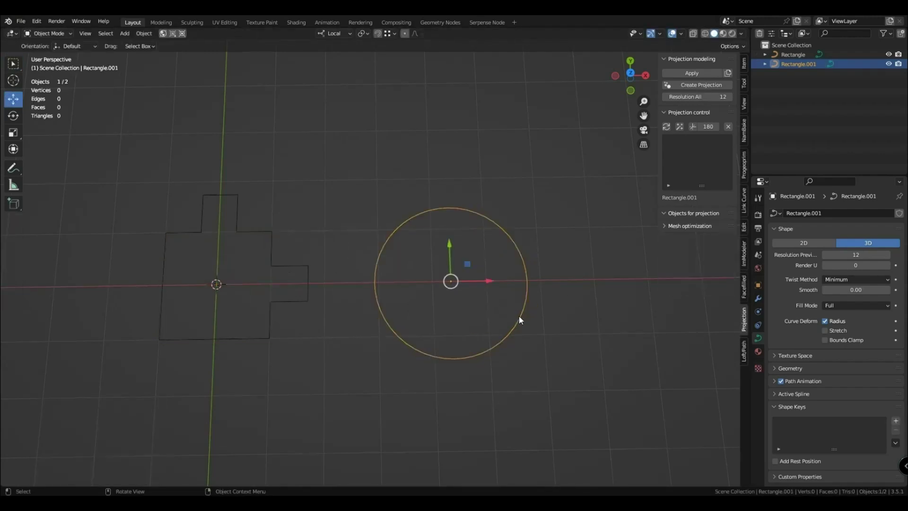
key(Tab)
key(Tab)
key(Delete)
Step: Add a Bezier circle and move it along X to the right of the first shape
key(shift+a)
mouse_move(431, 299)
click(472, 38)
drag(282, 269, 493, 285)
Step: Edit the Bezier circle and compare Vector handles on all its points, finishing with Automatic handles
key(Tab)
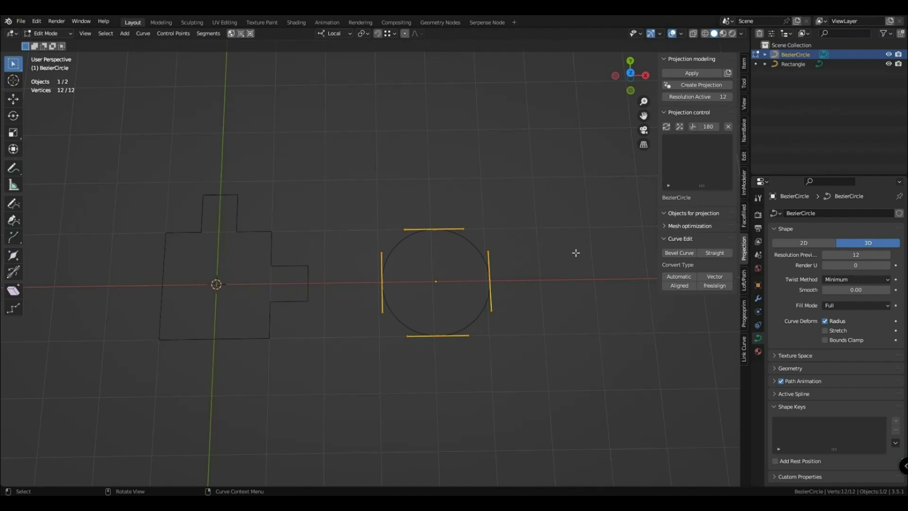
click(713, 276)
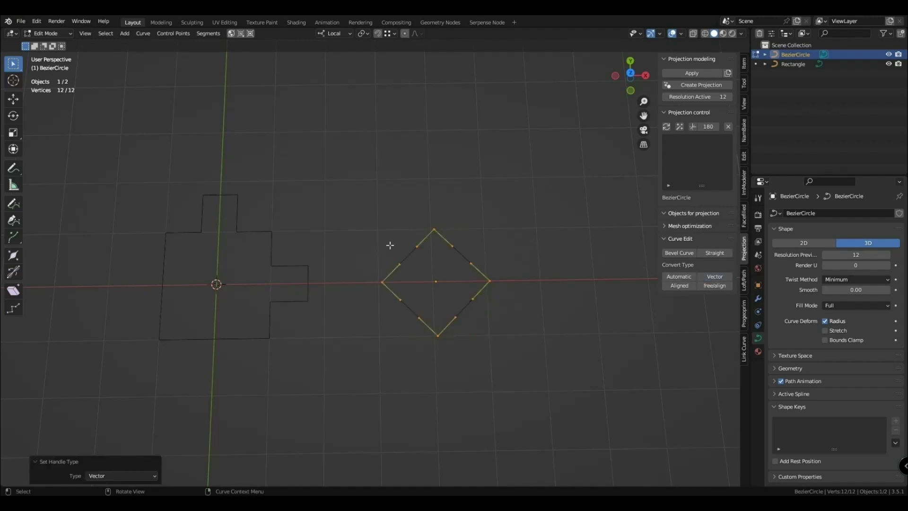
click(682, 278)
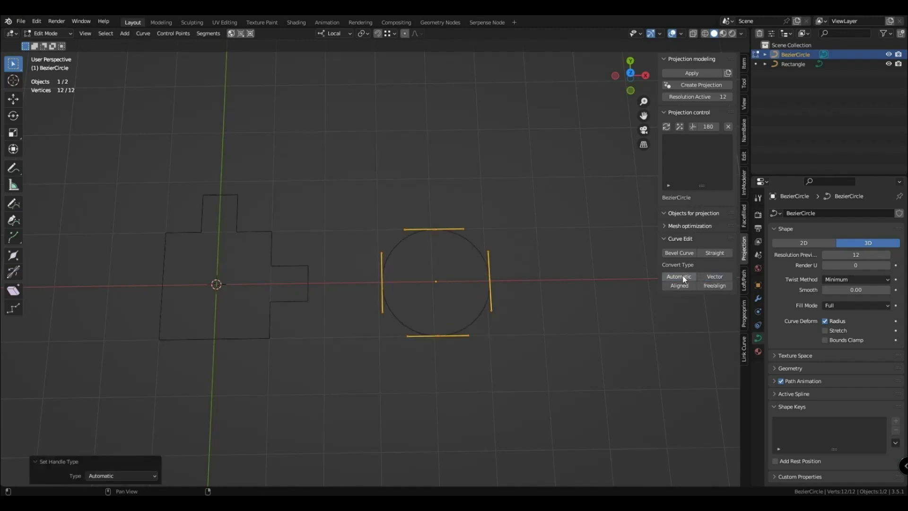
Step: Try moving the circle's right point with Automatic and with Aligned handles, and restore it to Automatic
click(493, 281)
key(g)
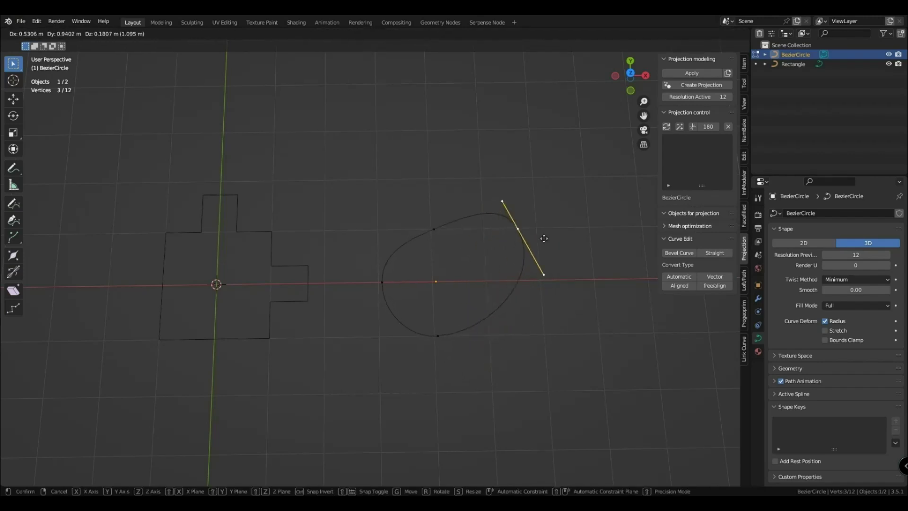
key(Escape)
click(679, 285)
key(g)
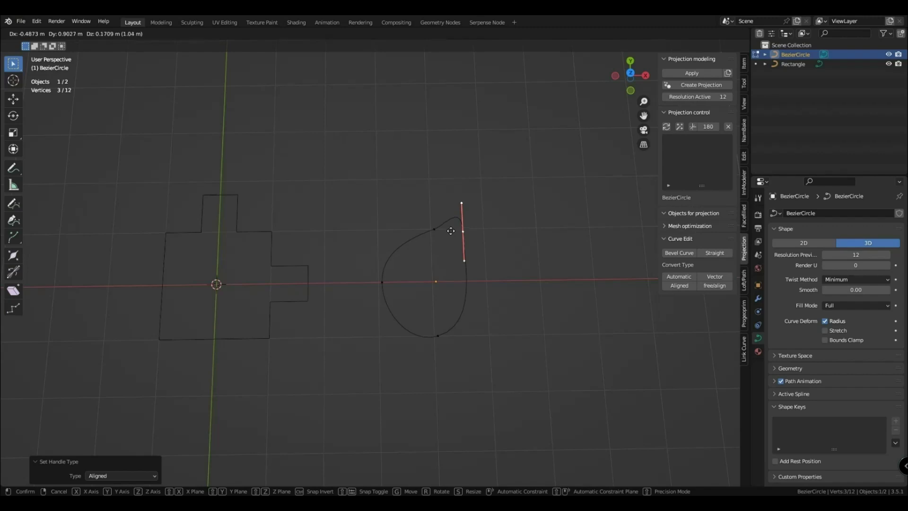
key(Escape)
click(678, 276)
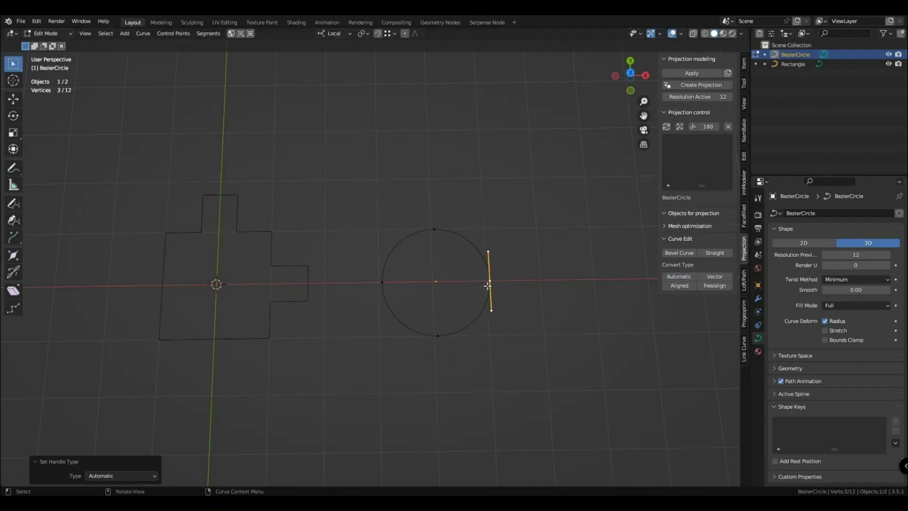
Step: Try to delete the circle's left point
shift+middle_drag(542, 311, 470, 309)
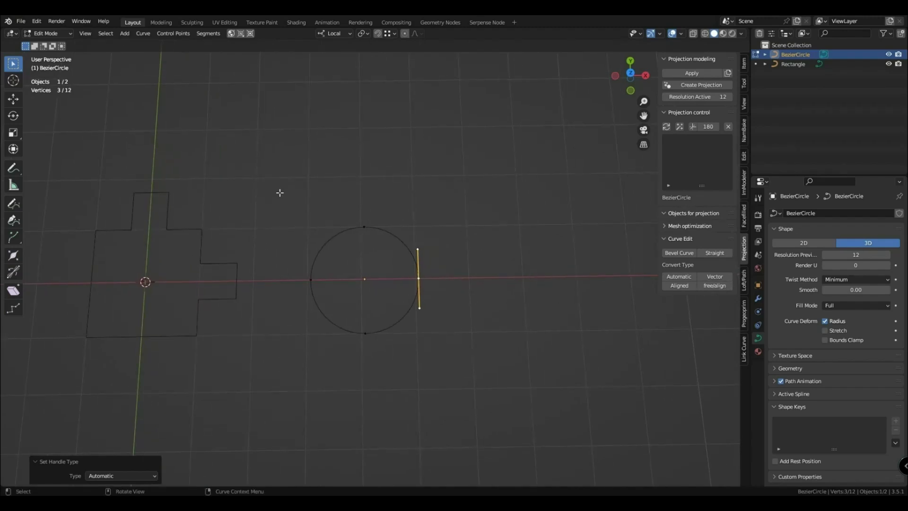
drag(296, 187, 369, 379)
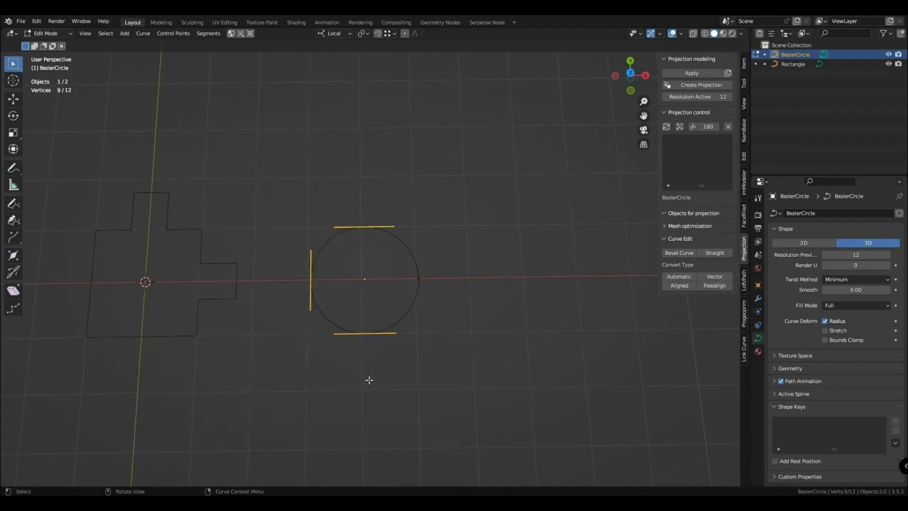
click(360, 276)
click(311, 280)
key(x)
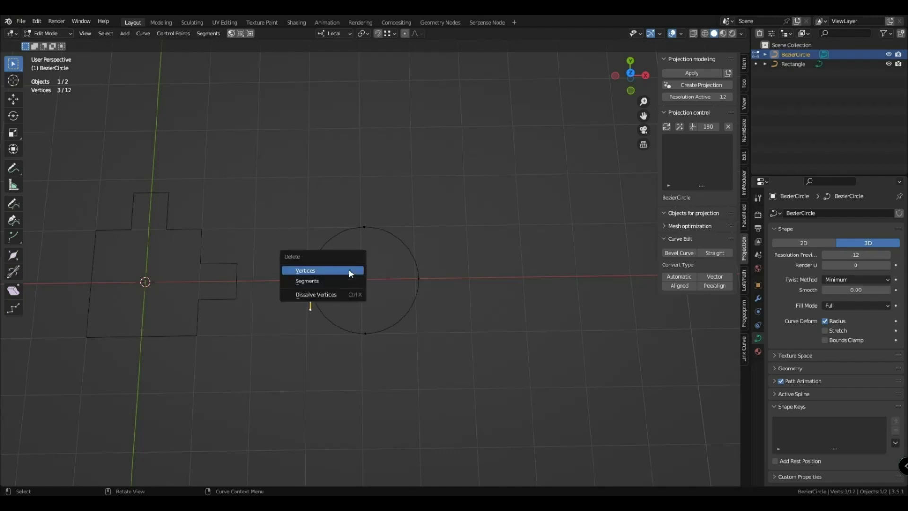
click(325, 272)
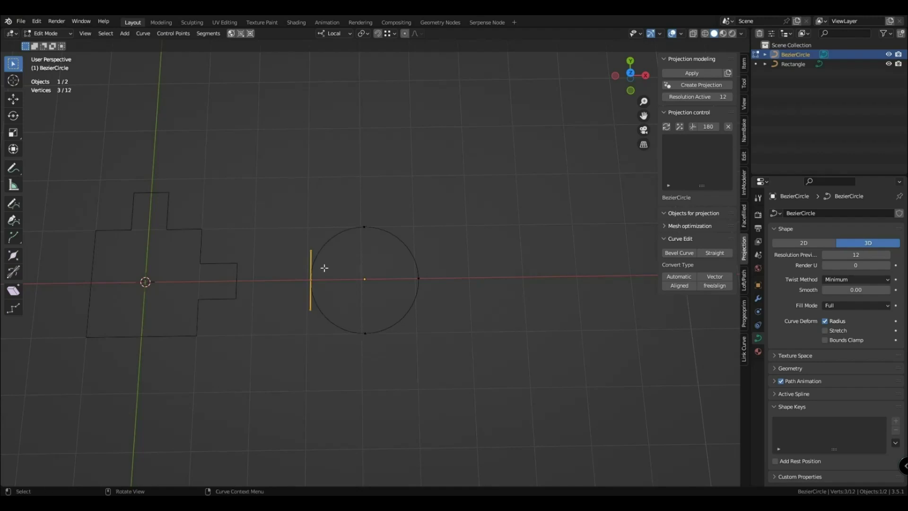
Step: Try deleting the segments between the circle's top, left and bottom points, and undo the deletion
drag(282, 205, 397, 369)
key(x)
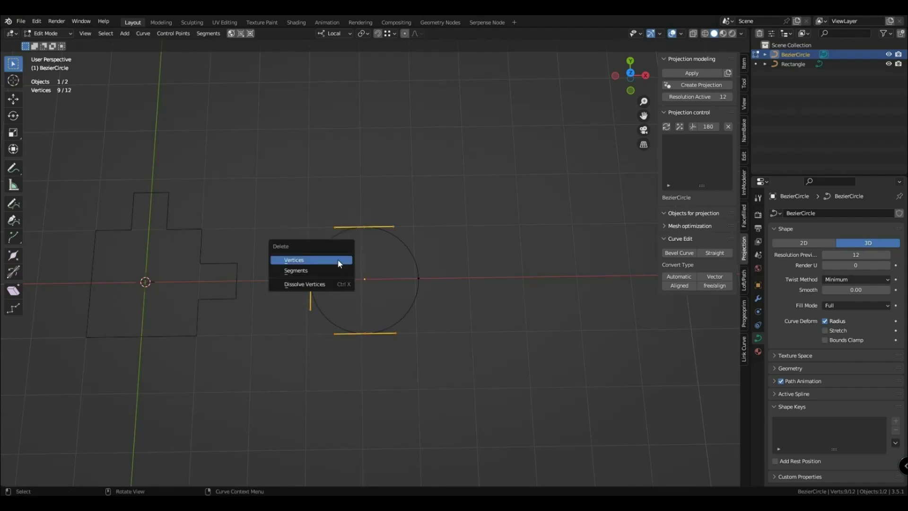
click(306, 271)
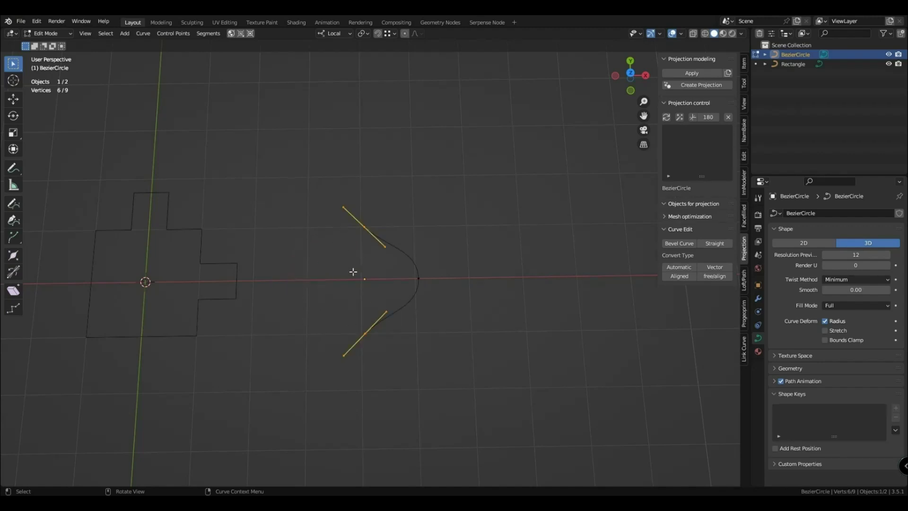
key(ctrl+z)
Step: Toggle all the circle's points to Free/Align handles and delete the segments of its left half
drag(285, 188, 452, 364)
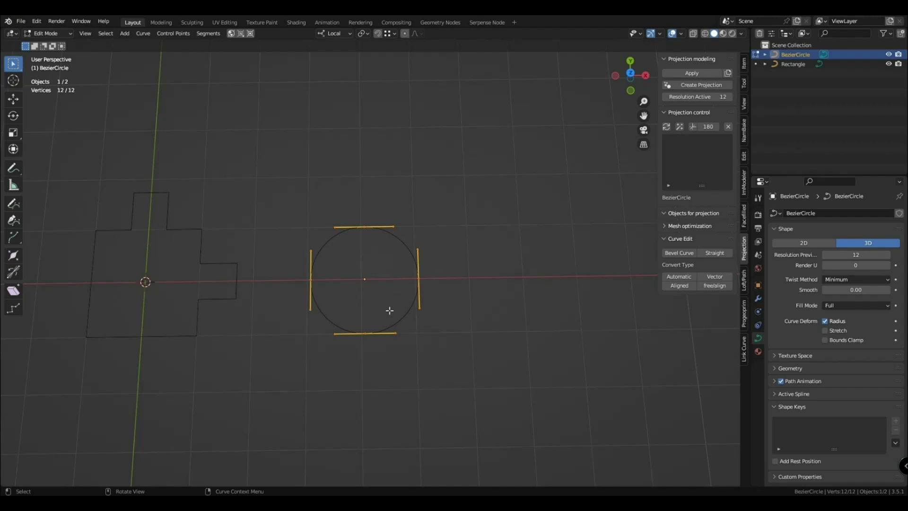
click(715, 287)
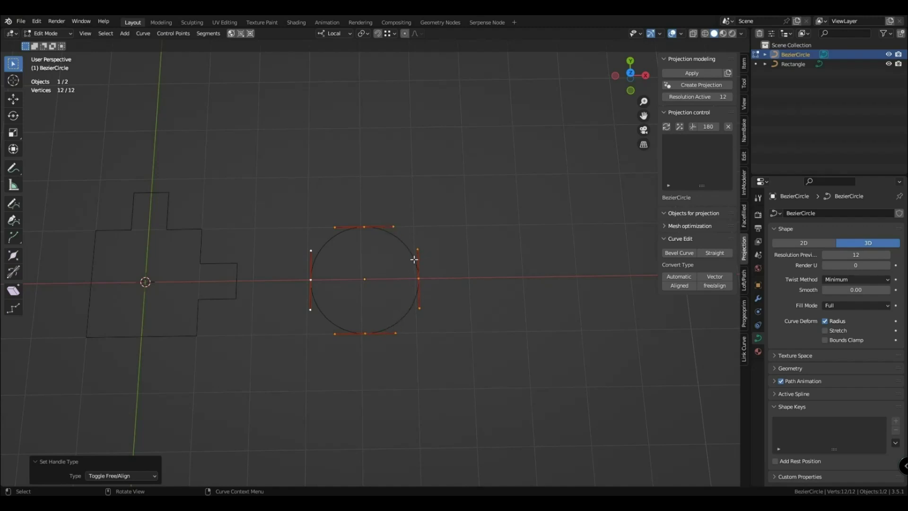
drag(277, 196, 367, 359)
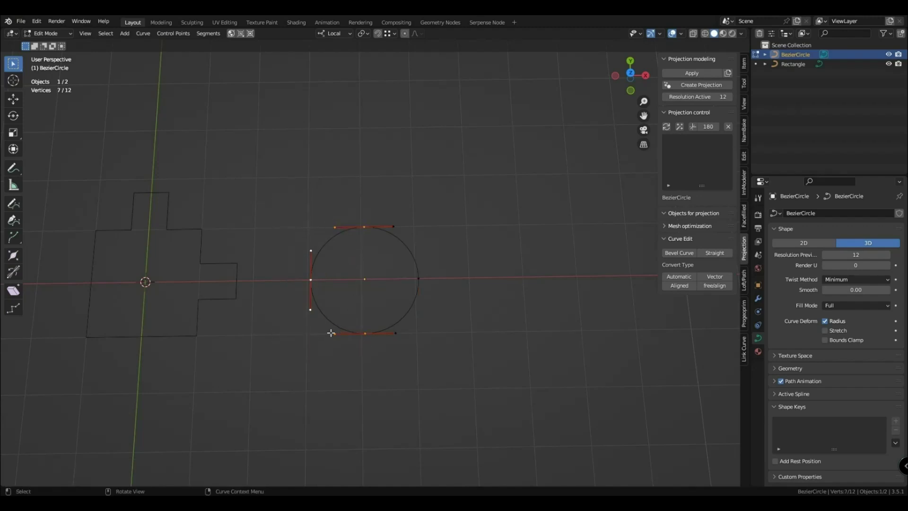
key(x)
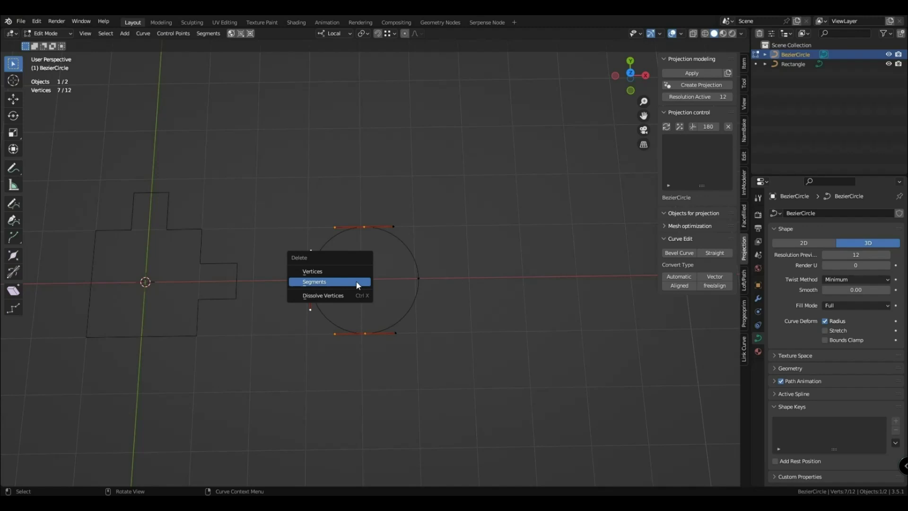
click(357, 281)
Step: Extrude the half circle's two open end points to the left along X
drag(325, 206, 378, 345)
key(e)
key(x)
click(307, 310)
click(308, 311)
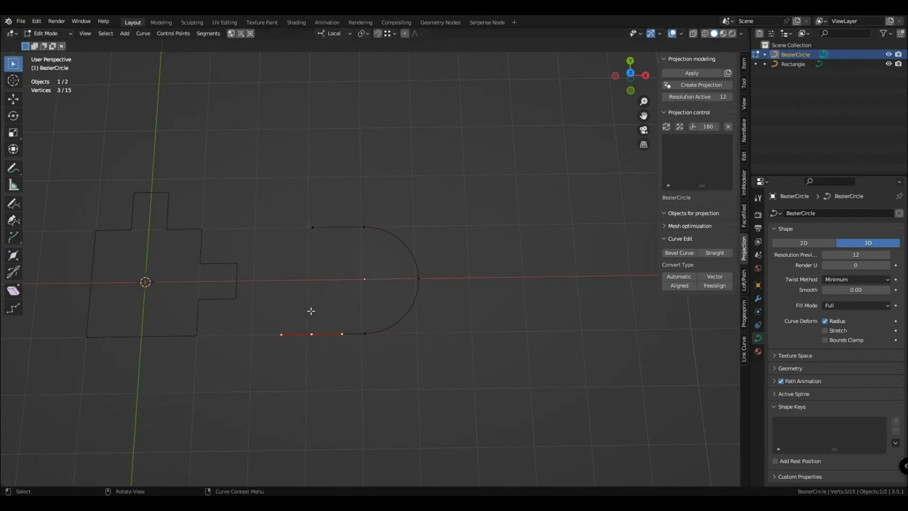
drag(283, 214, 334, 377)
key(s)
click(341, 420)
key(ctrl+z)
Step: Extrude the two left end points and scale them apart by about 1.758
drag(257, 178, 345, 363)
key(e)
key(s)
click(347, 411)
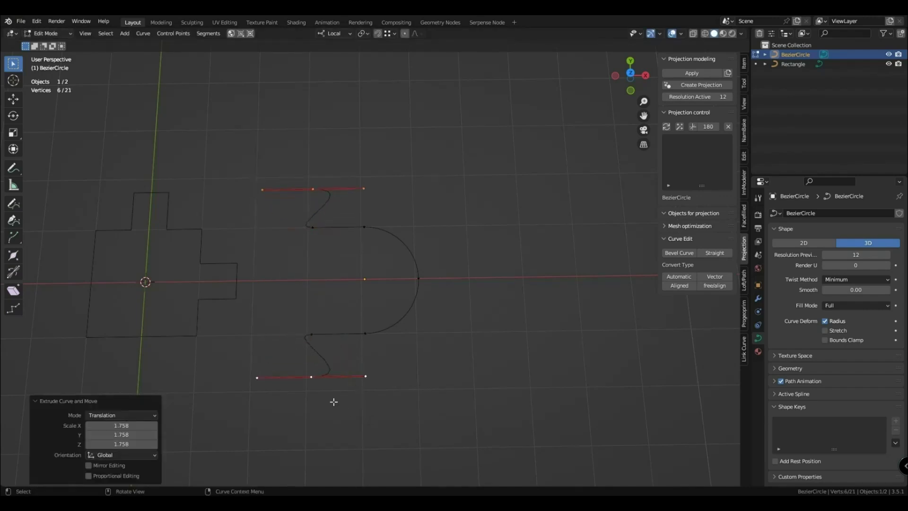
Step: Set the two outer end points and the two corner points beside them to Vector handles
click(718, 279)
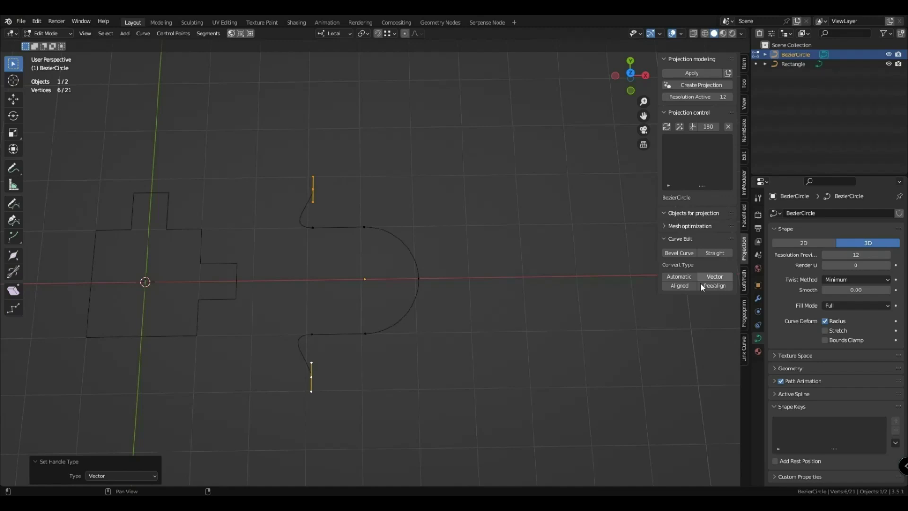
drag(298, 215, 331, 352)
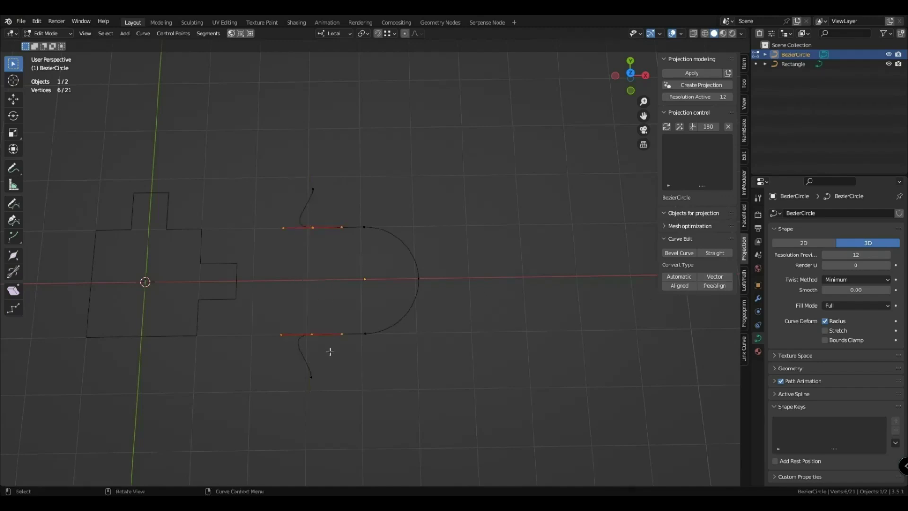
click(711, 276)
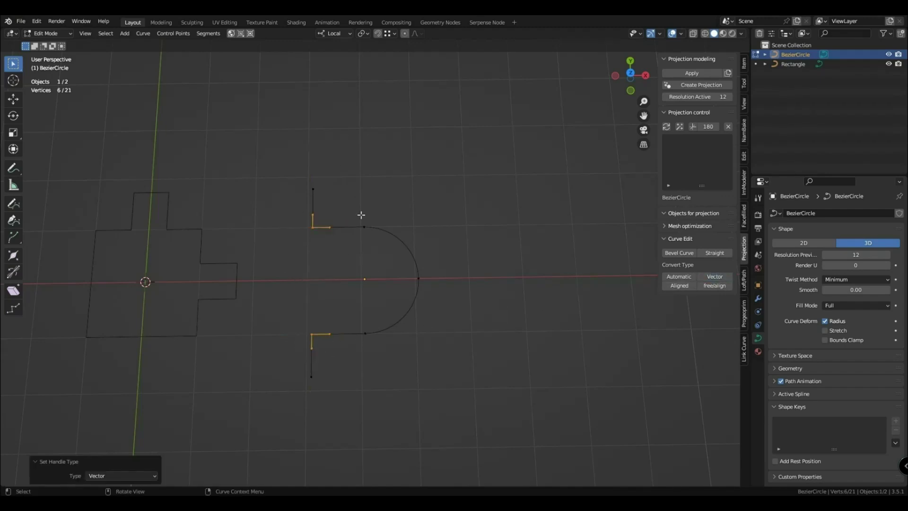
Step: Extrude the two outer end points of the half-circle curve to the left along X
click(360, 226)
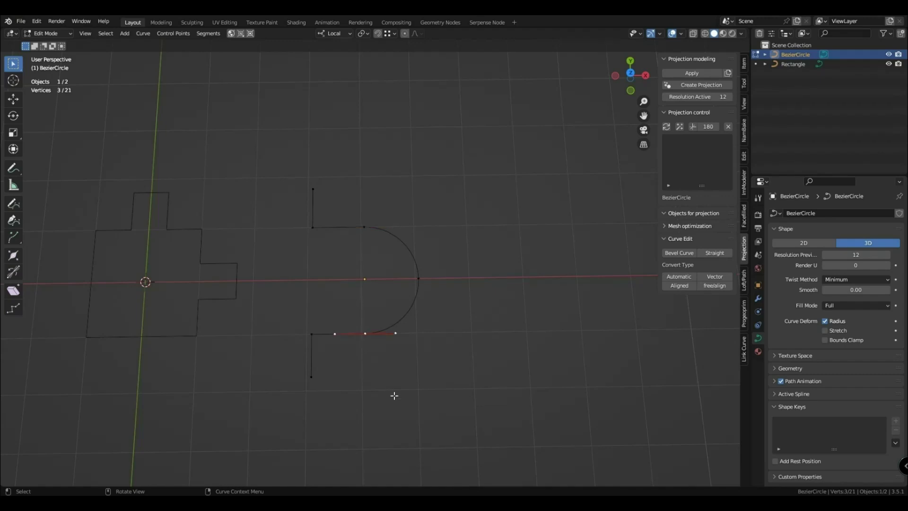
drag(274, 168, 331, 208)
shift+drag(288, 355, 340, 397)
key(e)
key(x)
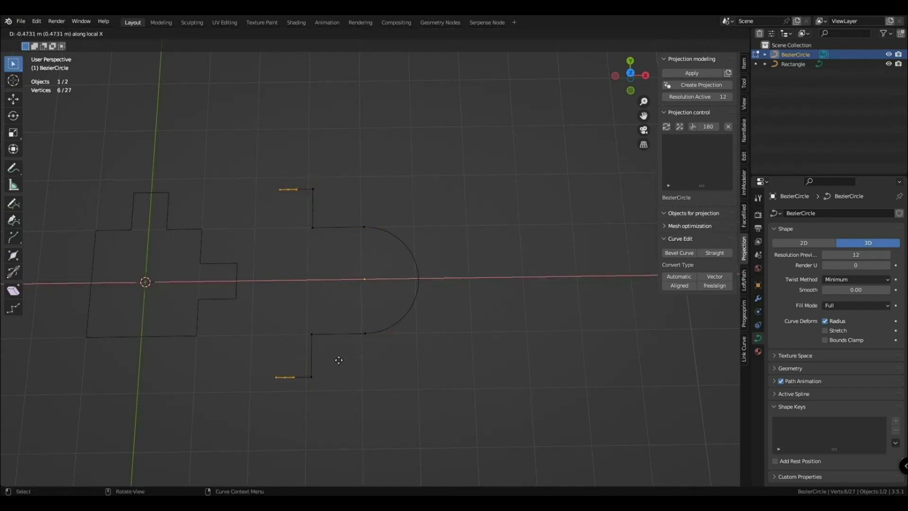
click(330, 363)
Step: Extrude the two new end points and scale them toward each other to form the inner sides of the tabs
key(e)
key(s)
click(336, 322)
key(Tab)
click(368, 355)
click(362, 334)
key(Tab)
click(320, 335)
click(367, 333)
click(314, 376)
Step: Switch from editing the Bezier circle to editing the rectangle curve
shift+middle_drag(391, 377, 550, 384)
key(Tab)
click(343, 322)
click(360, 343)
key(Tab)
Step: Bevel the rectangle's four outer corner points in Round mode with a bevel radius of 0.332
click(365, 345)
shift+click(245, 340)
shift+click(253, 239)
shift+click(352, 246)
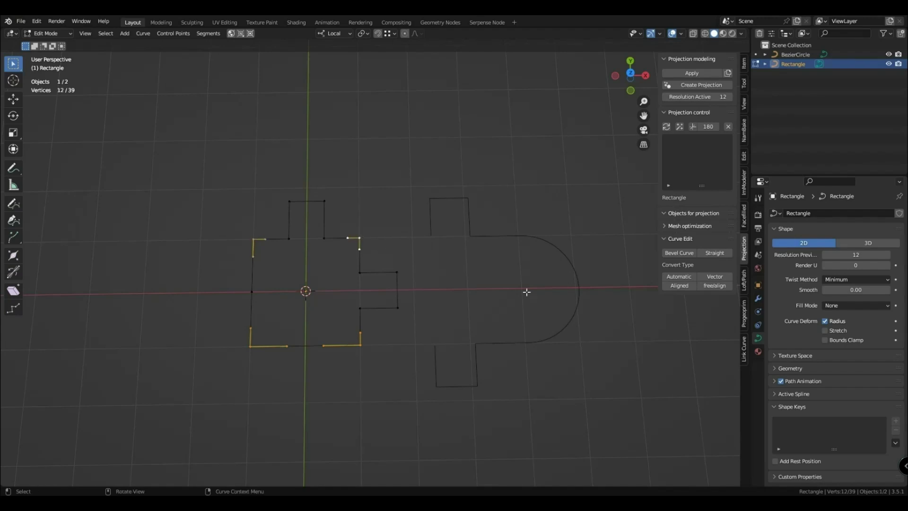
click(677, 253)
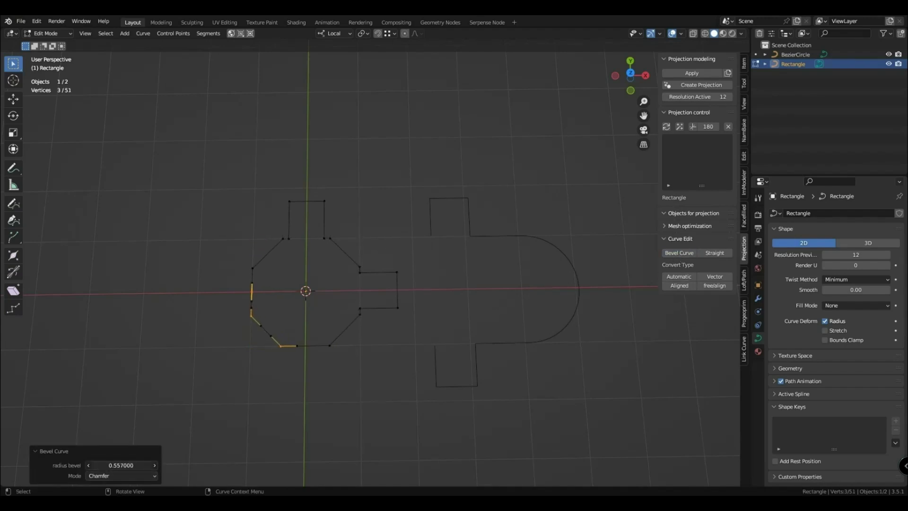
mouse_move(121, 465)
mouse_down()
mouse_move(109, 482)
mouse_move(88, 465)
mouse_move(122, 465)
mouse_up()
click(130, 476)
click(110, 454)
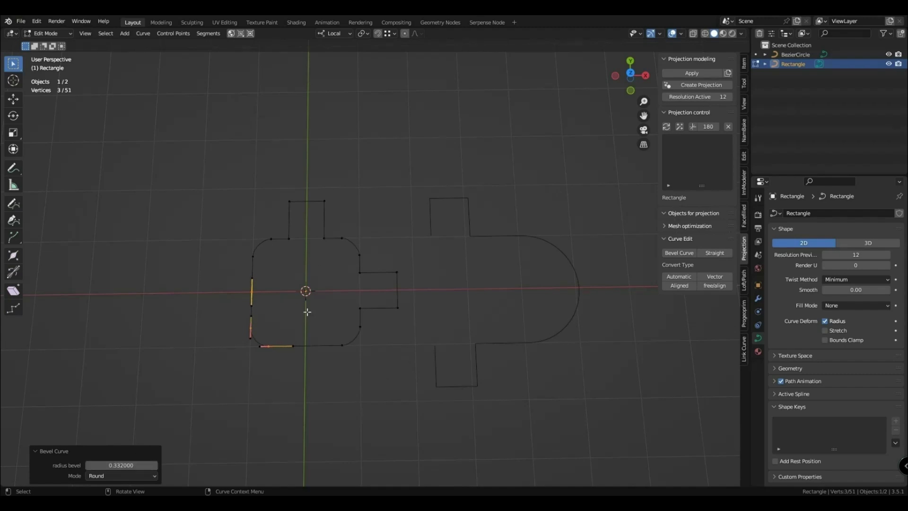
click(394, 321)
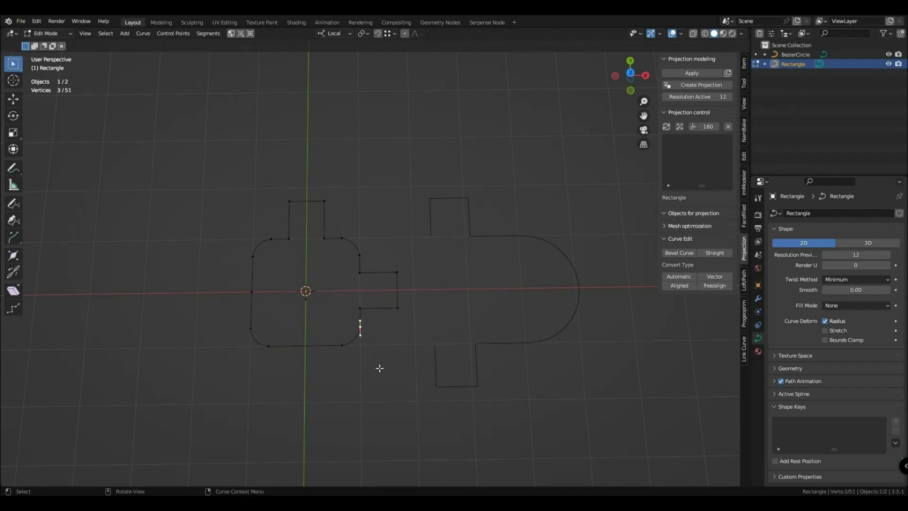
Step: Remove the middle point on the rectangle's left side
click(251, 291)
key(x)
click(293, 278)
Step: Restore the lower-left rounded corner to a sharp one with Straight and delete its two leftover bevel points
click(251, 328)
shift+click(269, 347)
click(713, 253)
click(250, 328)
shift+click(268, 346)
key(x)
click(302, 314)
Step: Straighten the two right-hand rounded corners of the rectangle and delete their four leftover bevel points
drag(327, 333, 377, 367)
shift+click(360, 326)
shift+click(359, 255)
shift+click(342, 237)
click(714, 254)
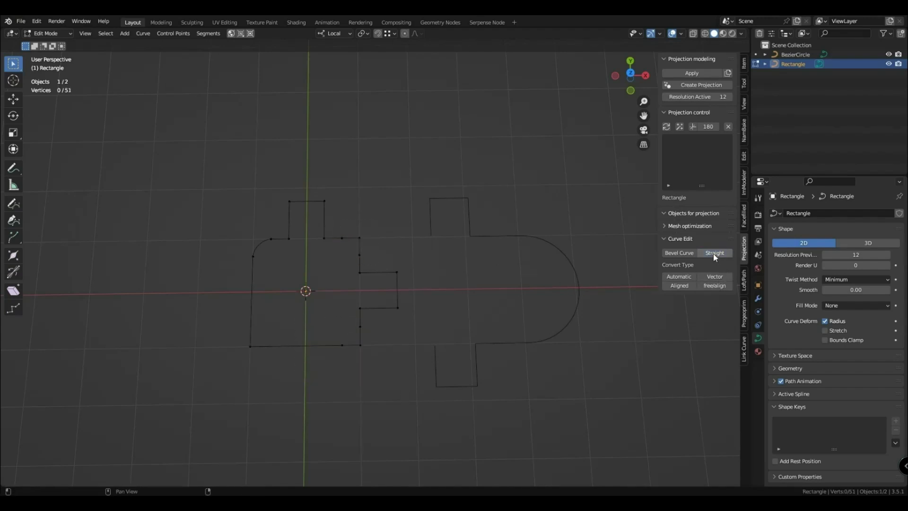
key(x)
click(399, 326)
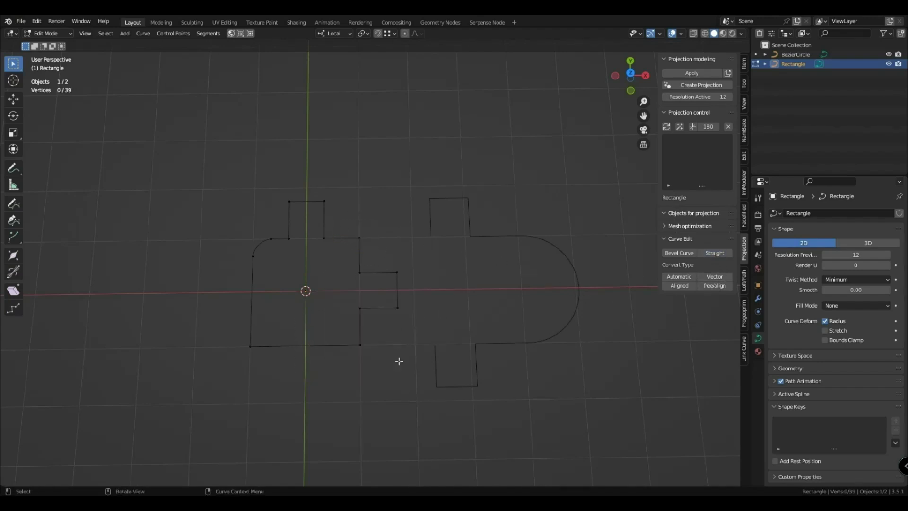
Step: Leave edit mode, frame the rectangle curve in the view and reopen it for editing
key(Tab)
scroll(390, 354, down, 2)
click(427, 345)
shift+middle_drag(458, 349, 393, 323)
click(401, 358)
shift+middle_drag(561, 344, 408, 328)
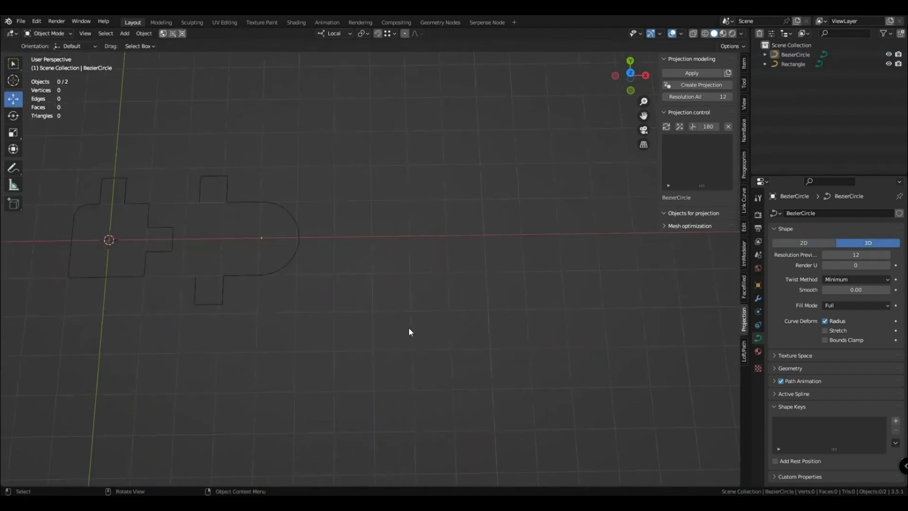
click(143, 275)
key(KP_Decimal)
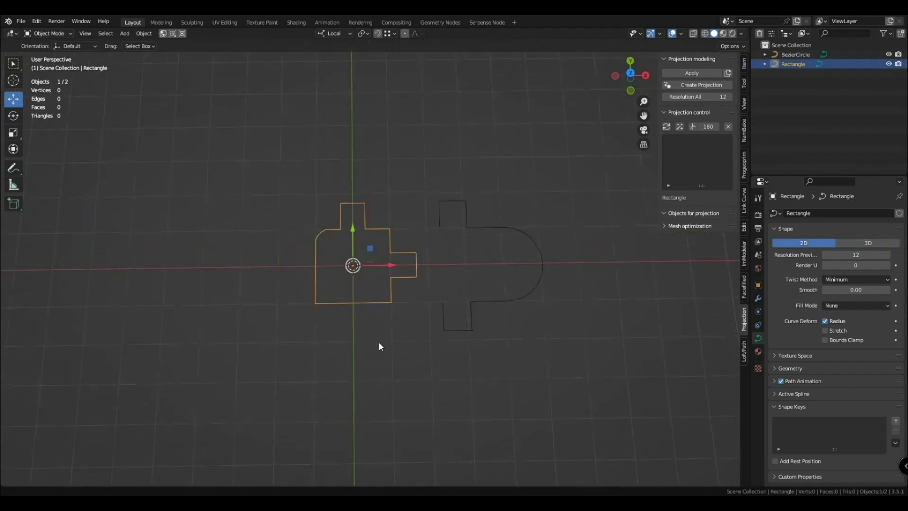
key(Tab)
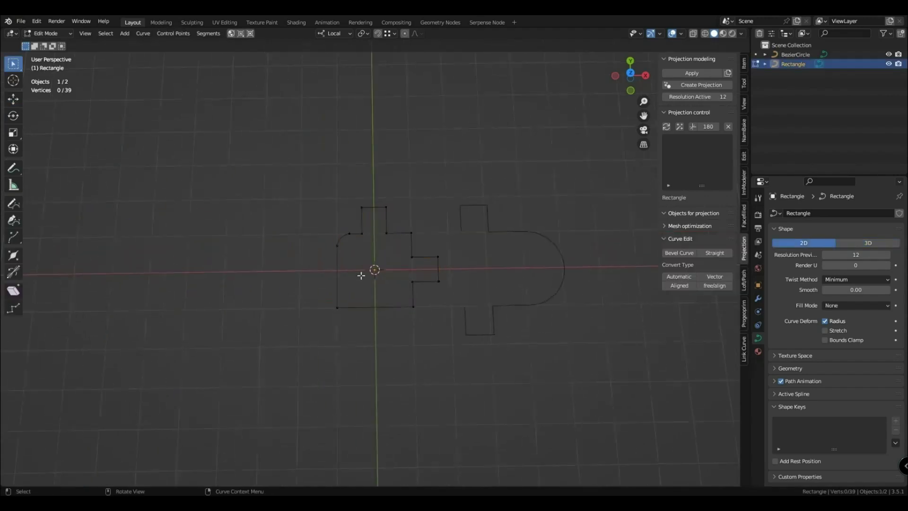
Step: Switch to top view, try drawing a freehand arch left of the rectangle, undo it and activate the Curve Pen tool
click(13, 203)
mouse_move(217, 285)
shift+middle_down()
mouse_move(361, 264)
mouse_move(347, 254)
shift+middle_up()
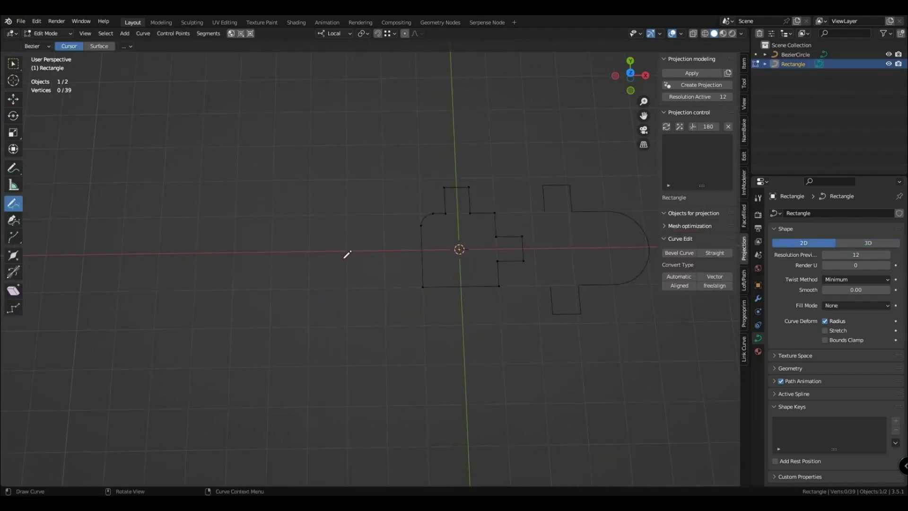
key(KP_7)
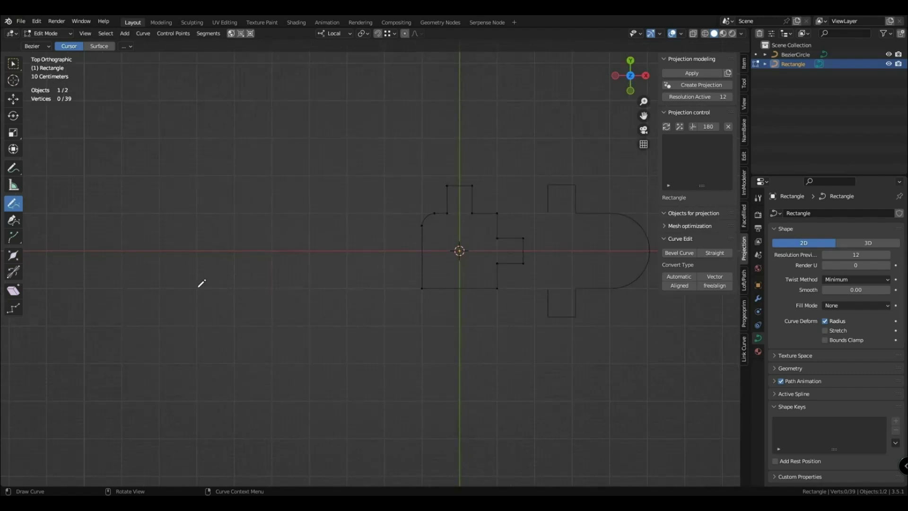
mouse_move(201, 272)
mouse_down()
mouse_move(220, 216)
mouse_move(252, 218)
mouse_move(271, 283)
mouse_up()
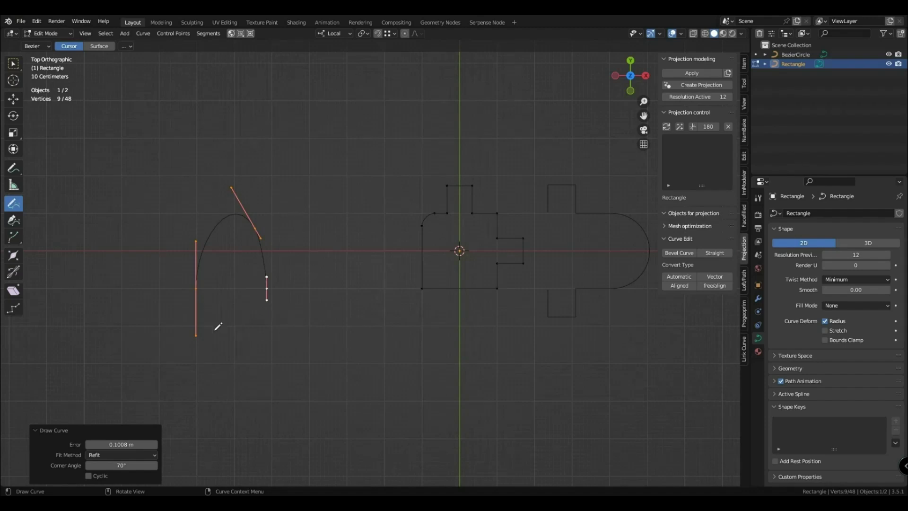
key(ctrl+z)
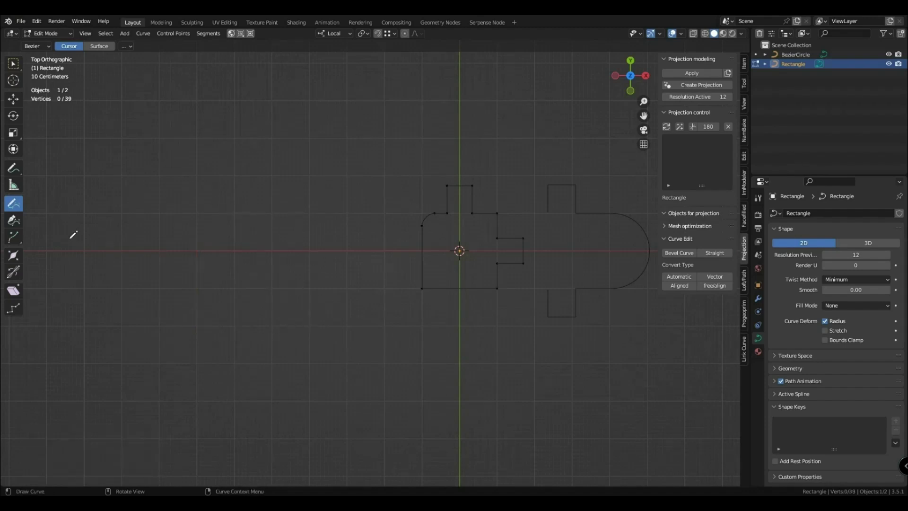
click(12, 221)
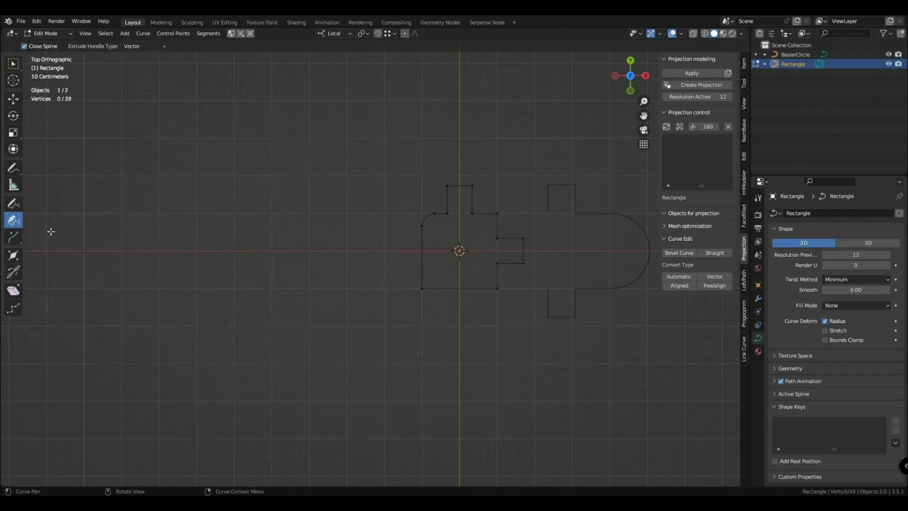
click(195, 288)
drag(235, 212, 261, 200)
click(326, 206)
drag(326, 276, 326, 298)
key(ctrl+z)
key(ctrl+z)
key(ctrl+z)
key(ctrl+z)
Step: Plot an open zigzag band outline of straight segments left of the rectangle with the Curve Pen, following the grid
scroll(205, 286, up, 2)
shift+middle_drag(205, 286, 314, 322)
click(201, 276)
click(147, 222)
click(146, 168)
click(202, 115)
click(255, 113)
click(256, 169)
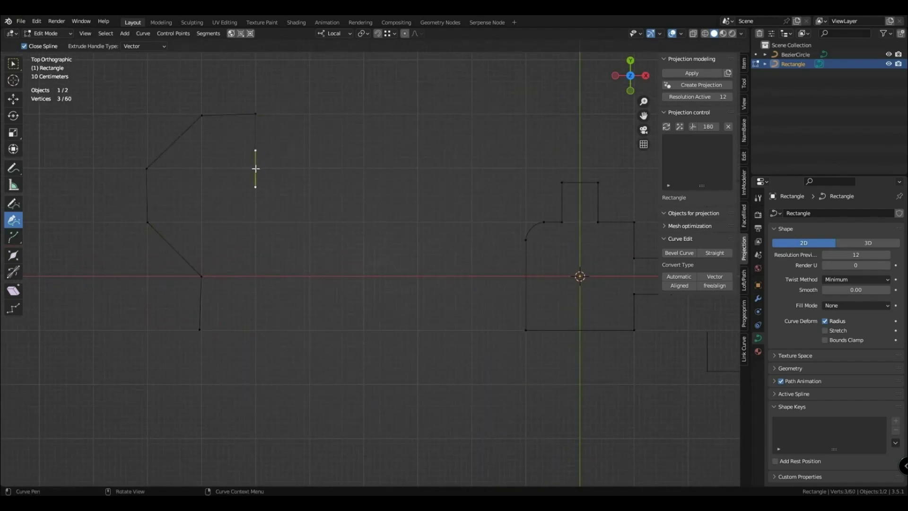
click(203, 221)
click(255, 276)
scroll(270, 308, down, 1)
click(276, 318)
Step: Nudge the zigzag outline's lower-left end point and left-hand points onto the grid intersections
shift+middle_drag(289, 264, 354, 313)
mouse_move(294, 367)
mouse_down()
mouse_move(282, 368)
mouse_move(294, 368)
mouse_up()
drag(251, 277, 249, 278)
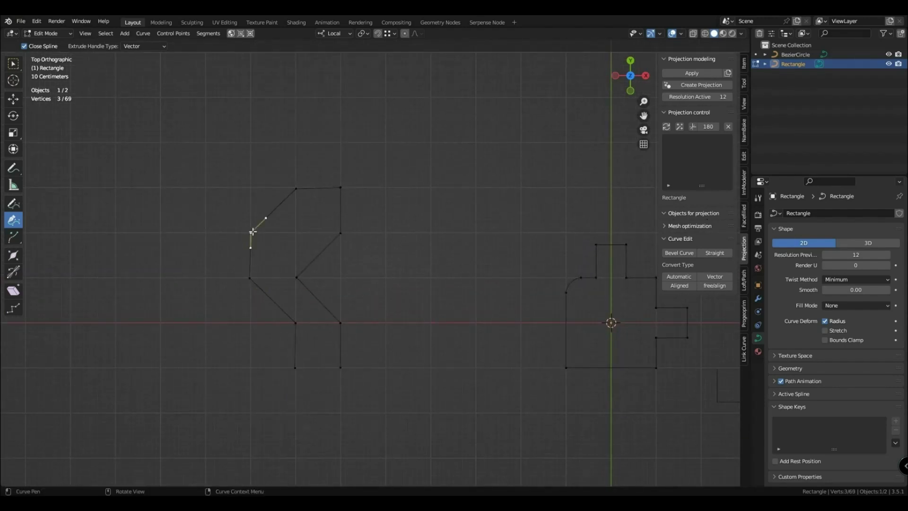
click(295, 188)
Step: Bend the outline's left and upper-right vertical segments outward into arcs and adjust the inner corner point
scroll(261, 280, up, 2)
drag(244, 288, 224, 293)
drag(375, 224, 397, 220)
shift+middle_drag(399, 313, 351, 242)
drag(273, 238, 275, 240)
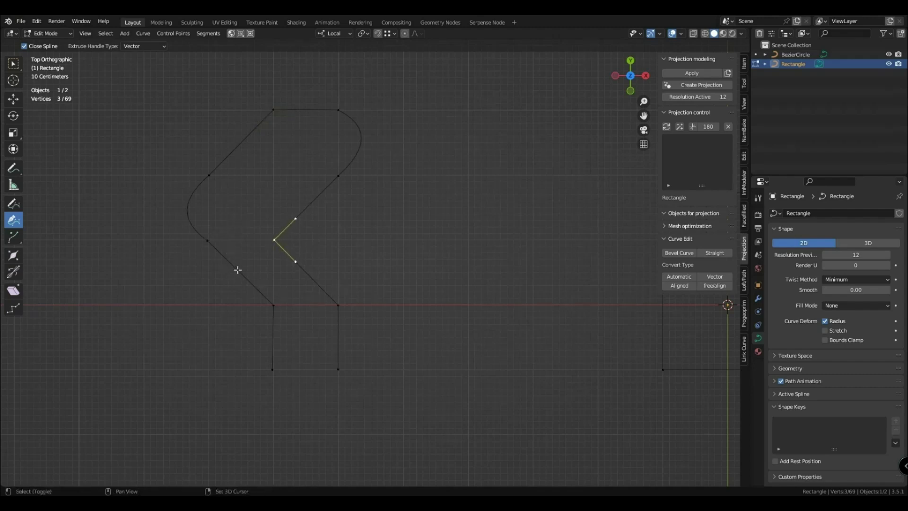
click(273, 305)
Step: Insert a point in the lower-left diagonal and in both inner diagonal segments of the outline with the Curve Pen
ctrl+click(240, 273)
scroll(265, 307, up, 2)
ctrl+click(372, 291)
ctrl+drag(367, 199, 371, 200)
mouse_move(371, 290)
mouse_down()
mouse_move(387, 286)
mouse_move(375, 291)
mouse_up()
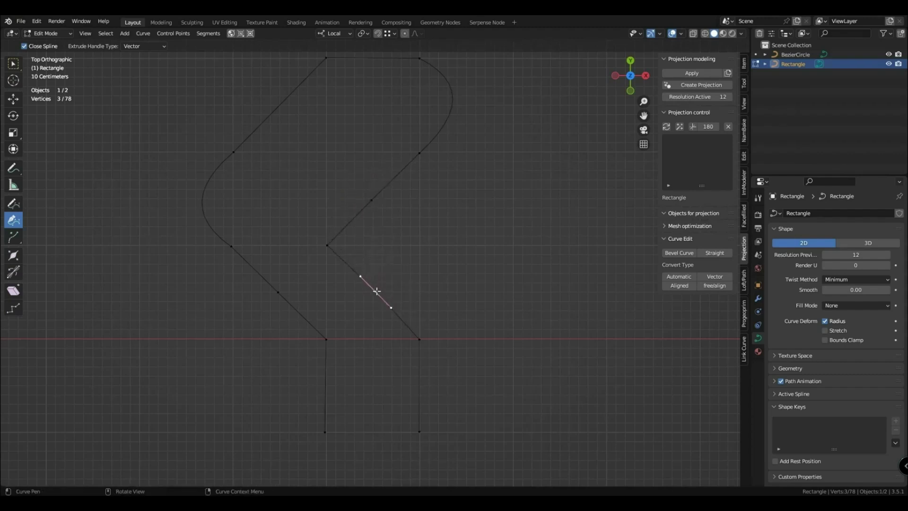
Step: Delete the inserted diagonal points and the upper-right corner point of the outline with the Curve Pen
ctrl+click(375, 290)
ctrl+click(371, 201)
ctrl+click(419, 153)
shift+middle_drag(427, 194, 425, 259)
ctrl+click(417, 124)
ctrl+click(231, 217)
Step: Reposition the outline's upper-left and right-hand points and give the right and top points Vector handles
click(229, 311)
drag(224, 225, 228, 232)
drag(422, 185, 411, 220)
key(v)
key(v)
click(324, 123)
key(v)
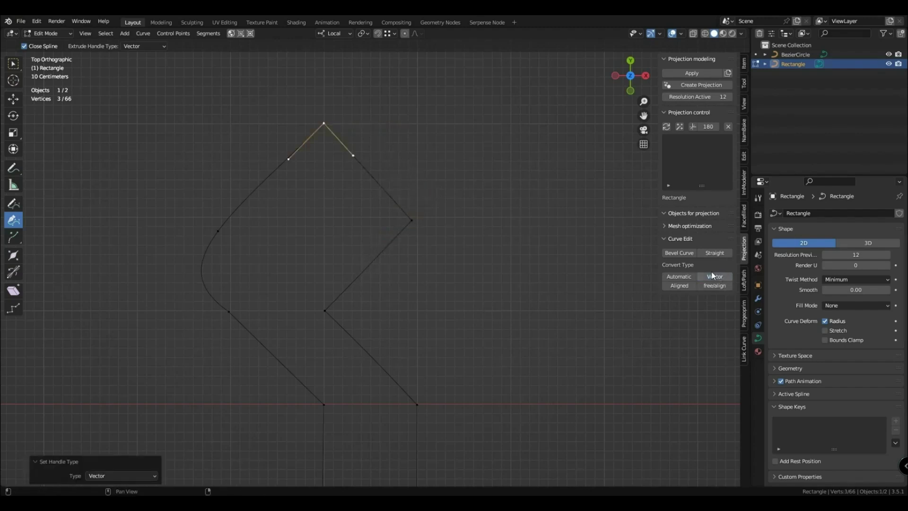
Step: Align the upper-left arc point's handles with the straight edge to the top corner and leave edit mode
scroll(334, 304, down, 1)
click(253, 303)
click(251, 231)
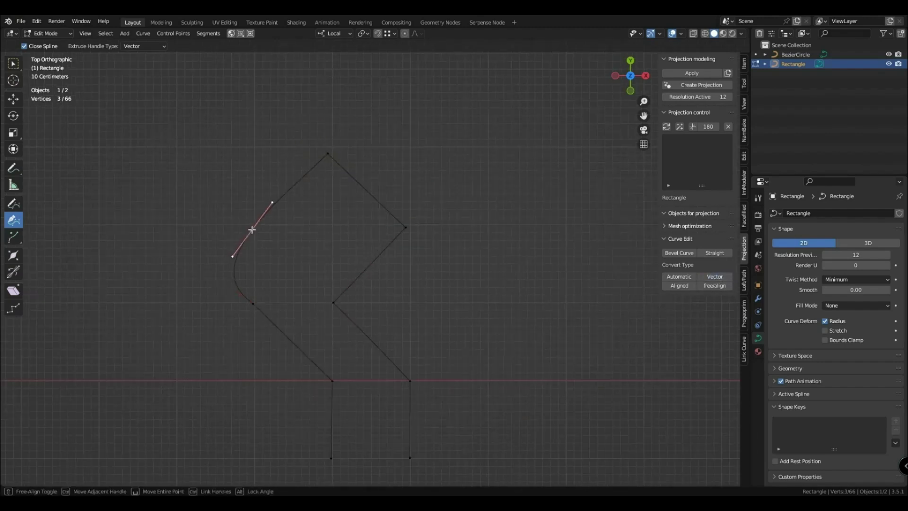
drag(219, 255, 279, 202)
click(334, 303)
scroll(369, 312, down, 2)
scroll(292, 263, down, 1)
shift+middle_drag(369, 312, 337, 275)
scroll(339, 264, up, 1)
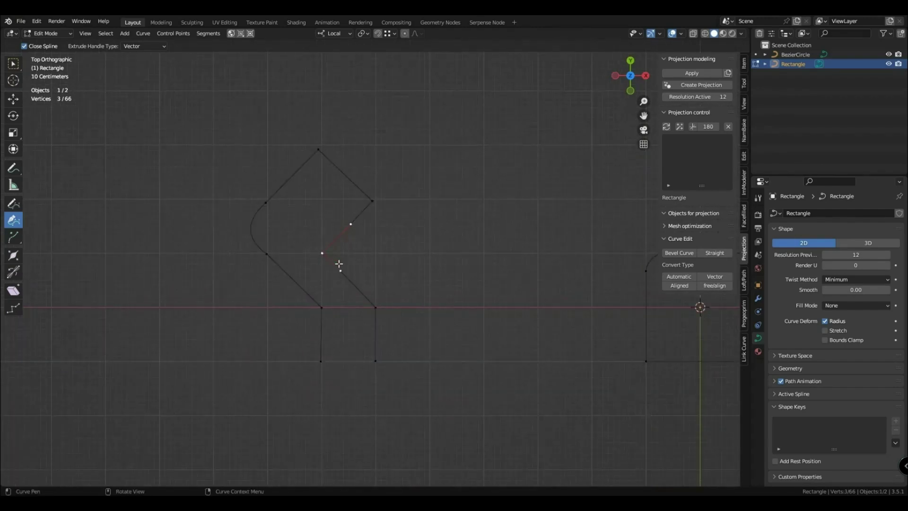
scroll(331, 274, down, 2)
shift+middle_drag(373, 310, 348, 326)
key(Tab)
Step: Add a Bezier curve and move it -3.7837 m along X, between the zigzag outline and the rectangle
key(alt+a)
key(shift+a)
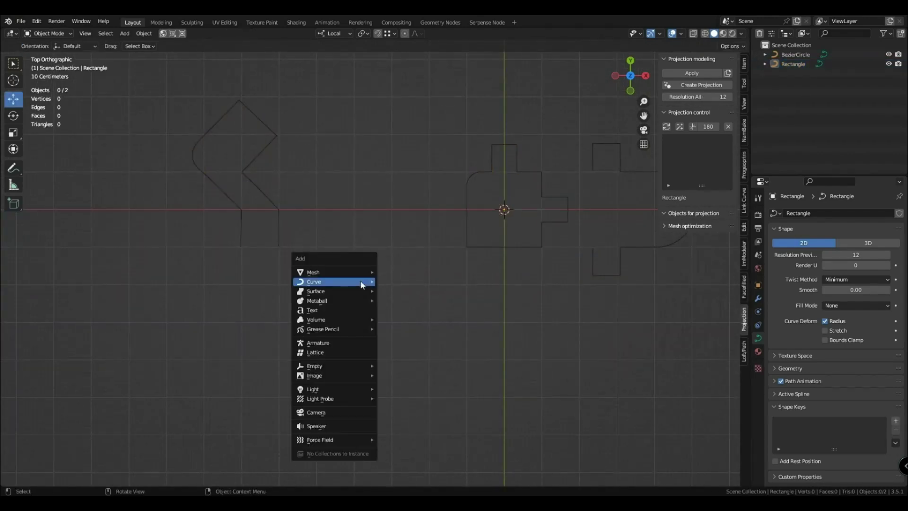
mouse_move(361, 284)
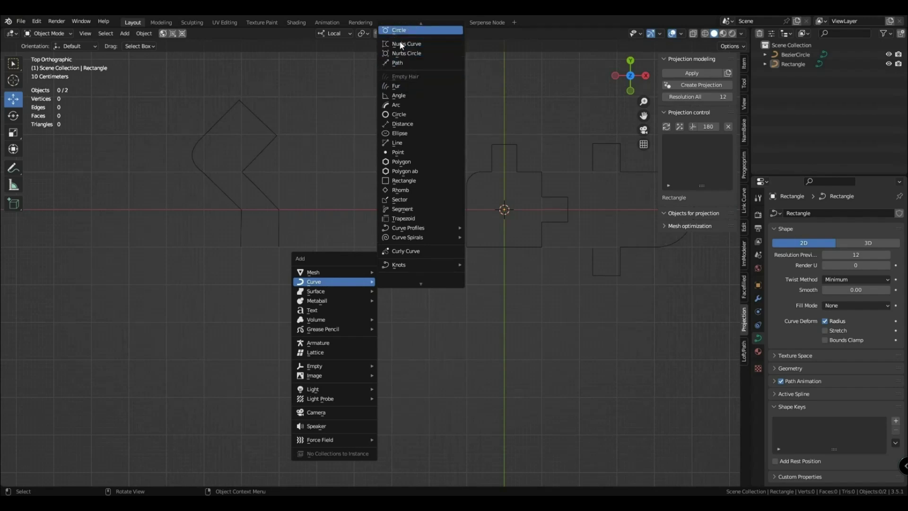
click(405, 29)
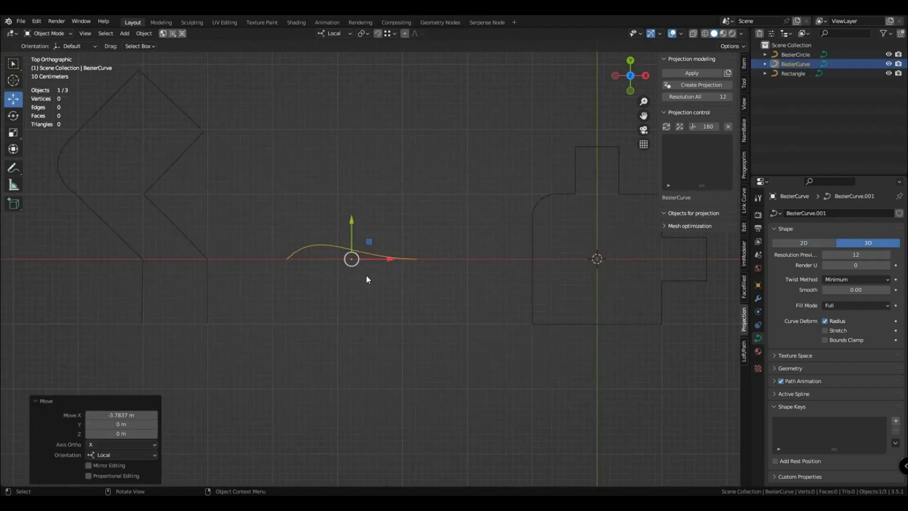
Step: Give the new curve's points Vector handles and move its right end point farther right along X
key(Tab)
click(714, 277)
click(416, 259)
key(g)
key(x)
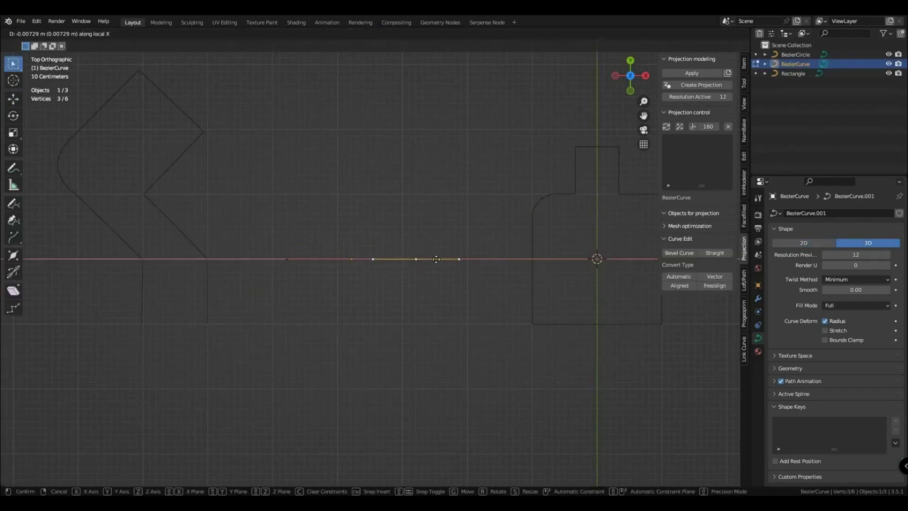
click(444, 260)
Step: Set all the curve's points to Aligned handles and move the left end point diagonally up and to the right
key(a)
click(684, 286)
click(286, 259)
key(g)
click(337, 198)
key(g)
right_click(333, 182)
Step: Extrude the moved end point four times to continue the curve as a zigzag
key(e)
click(262, 126)
key(e)
click(286, 207)
key(e)
click(287, 207)
key(e)
click(257, 277)
Step: Convert all the curve's points to Automatic handles, to Vector handles, and finally toggle them to Free/Align
key(a)
click(679, 277)
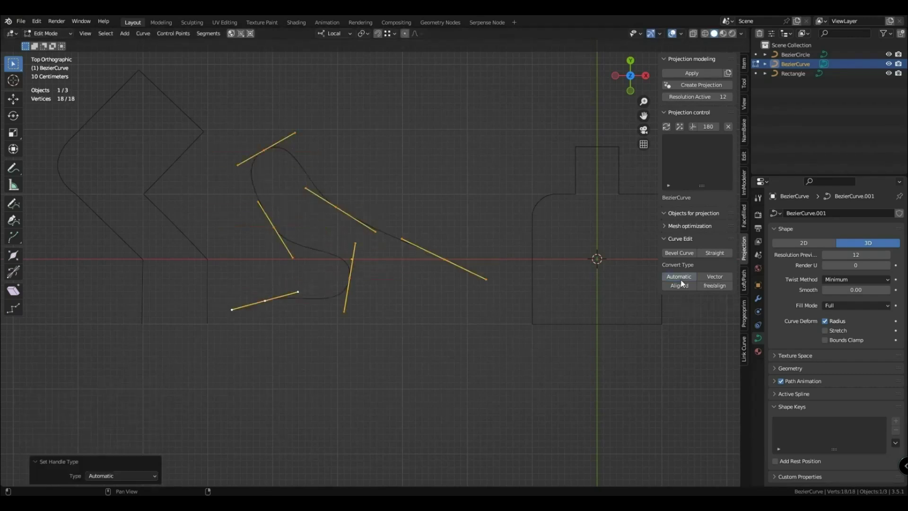
click(715, 277)
click(715, 286)
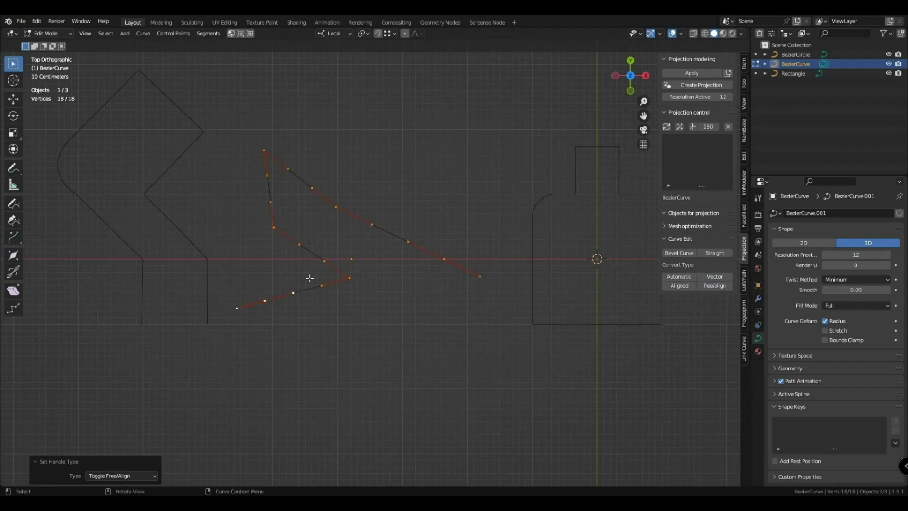
click(326, 262)
key(g)
right_click(334, 254)
Step: Bend the zigzag curve's straight segments into smooth arcs with the Curve Pen and return to the selection tool
click(13, 221)
drag(307, 251, 319, 237)
drag(270, 204, 234, 220)
drag(299, 179, 299, 136)
drag(375, 229, 363, 256)
drag(301, 300, 341, 308)
click(13, 65)
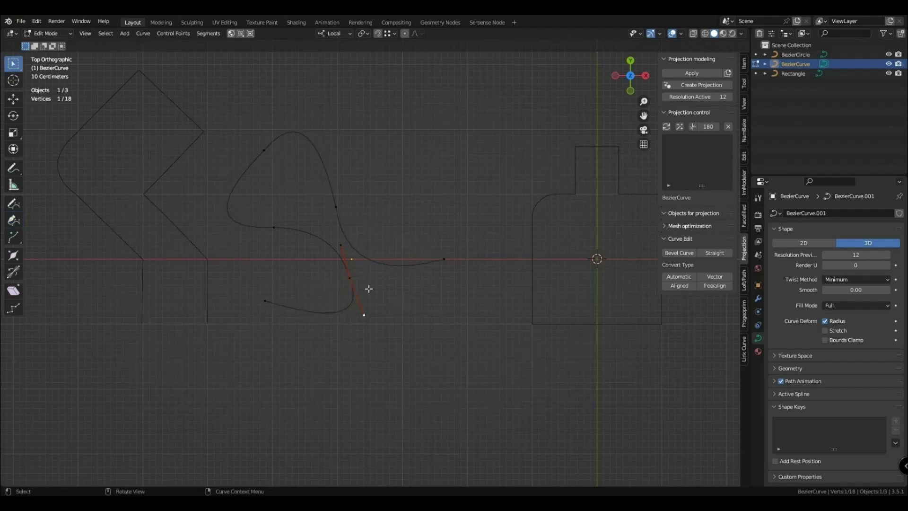
Step: Leave Edit Mode and delete all three curve objects from the scene
key(Tab)
scroll(402, 264, down, 3)
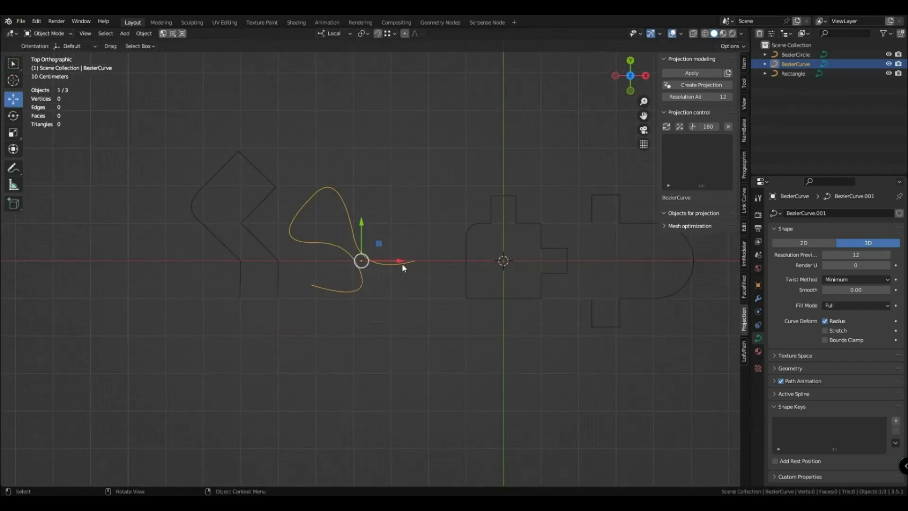
key(Tab)
scroll(393, 292, down, 2)
key(a)
key(x)
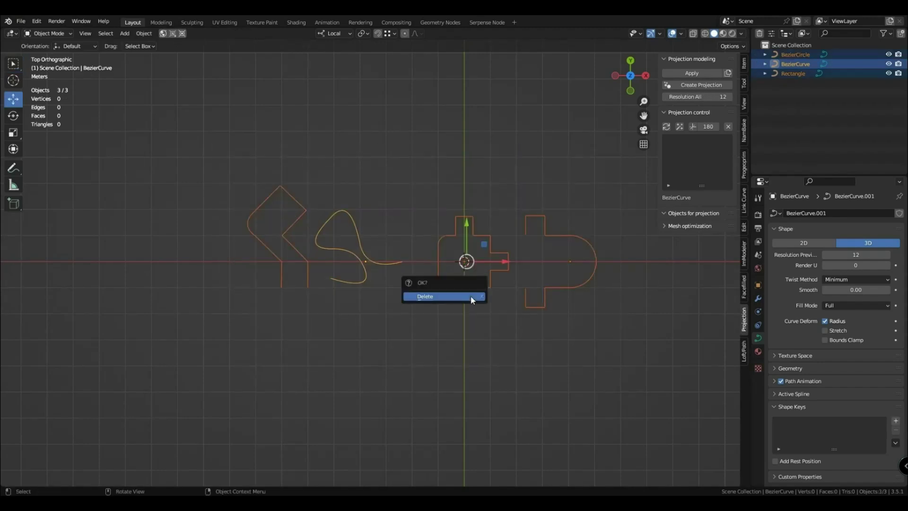
click(470, 297)
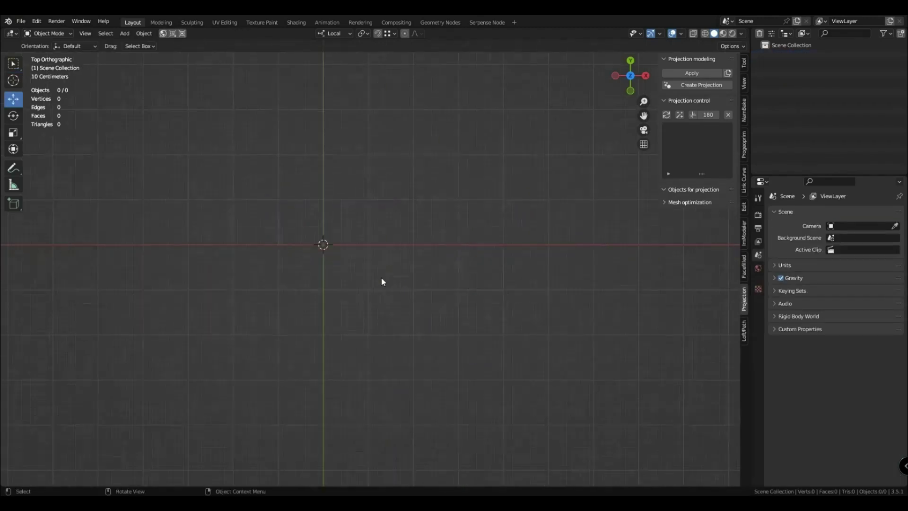
Step: Add a Point curve at the origin, make it 2D, and move it about 2 m up along Y
key(shift+a)
mouse_move(381, 277)
click(433, 136)
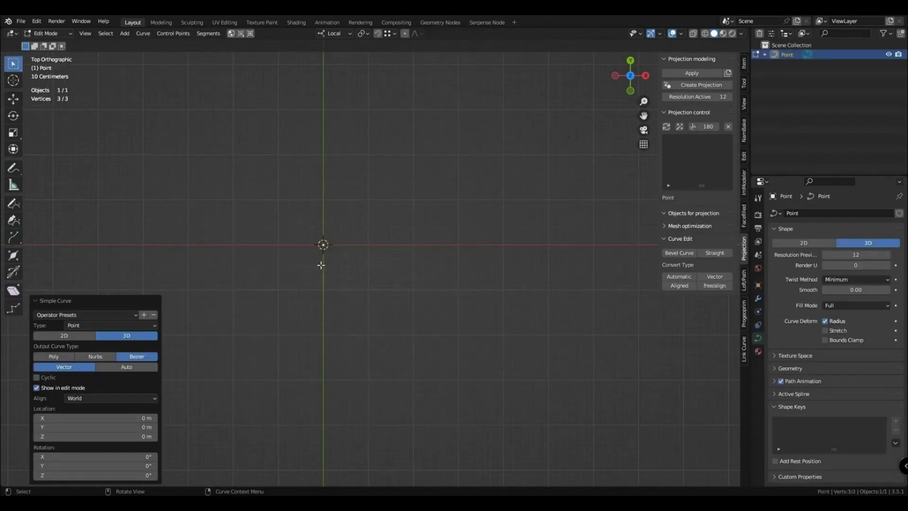
click(75, 336)
key(g)
key(y)
click(324, 225)
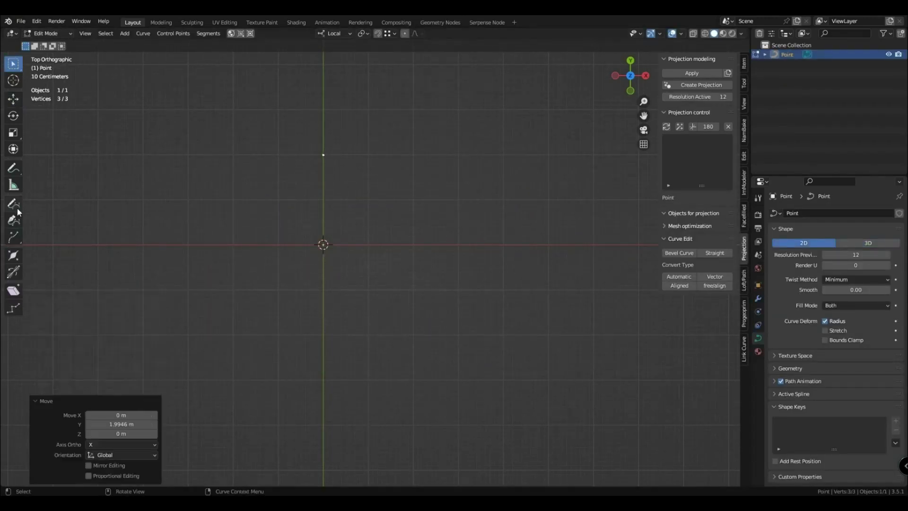
Step: Draw a quarter-octagon outline from the point to the X axis with the Curve Pen and adjust its end point along Y
click(17, 217)
click(369, 156)
click(415, 201)
click(413, 245)
key(w)
key(g)
key(y)
click(418, 248)
click(414, 201)
key(g)
click(430, 202)
click(323, 154)
key(g)
click(221, 226)
Step: Leave Edit Mode and make a linked duplicate of the outline in place
key(Tab)
key(Tab)
key(Tab)
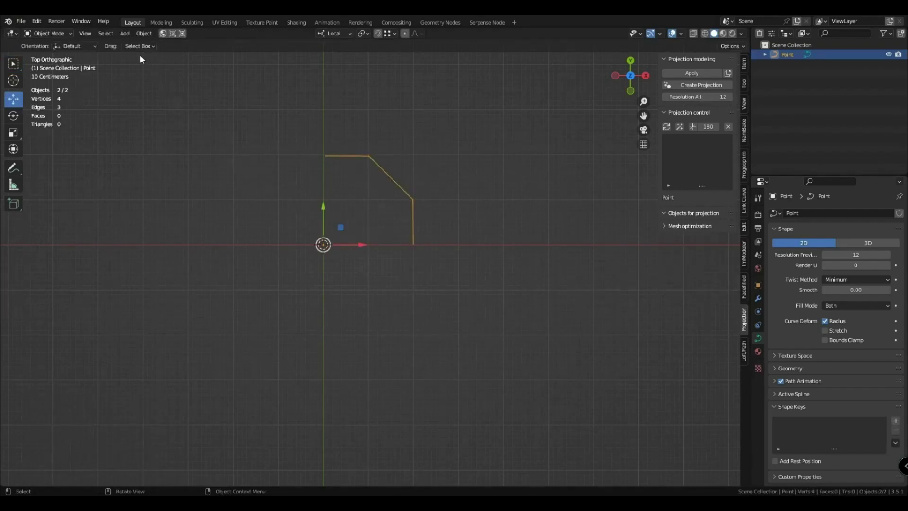
click(144, 33)
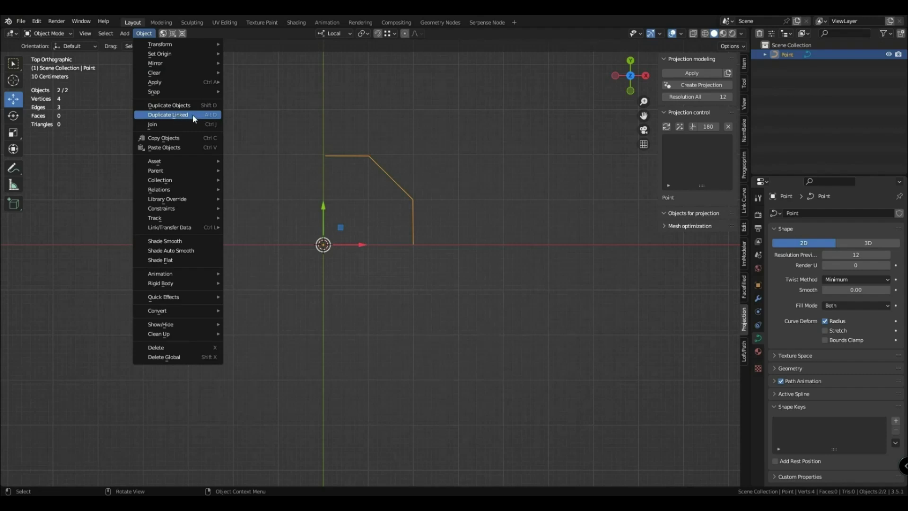
click(180, 115)
right_click(290, 131)
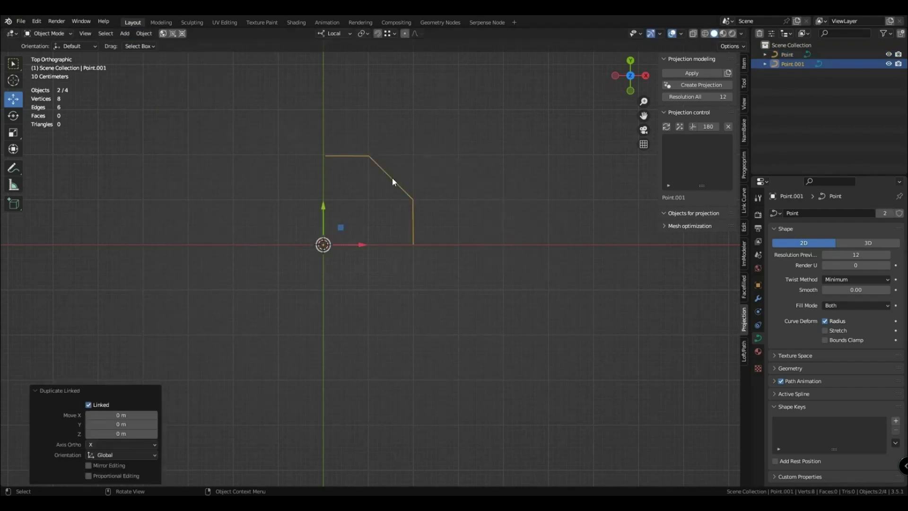
Step: Rotate the linked duplicate 180° about its local Y axis
key(r)
key(x)
key(y)
key(y)
text(180)
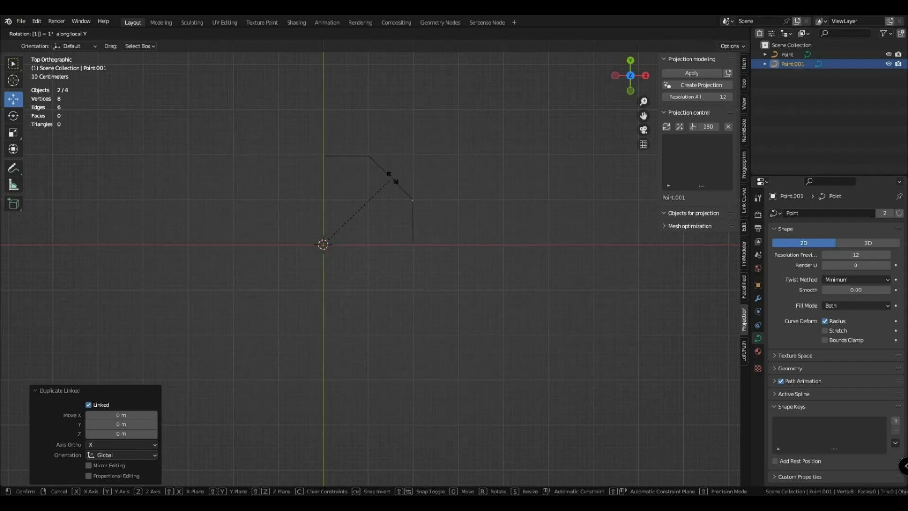
key(Return)
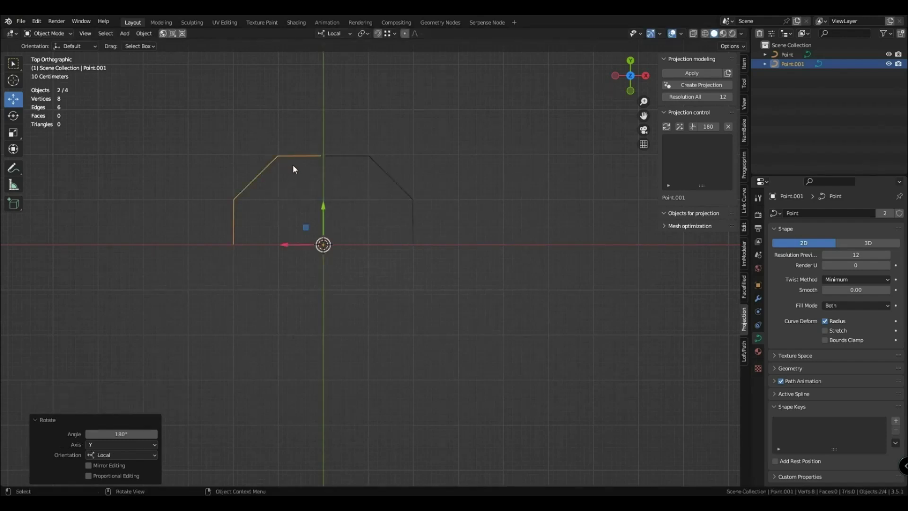
Step: Move the right half of the outline slightly left along X to meet its mirrored copy
click(404, 185)
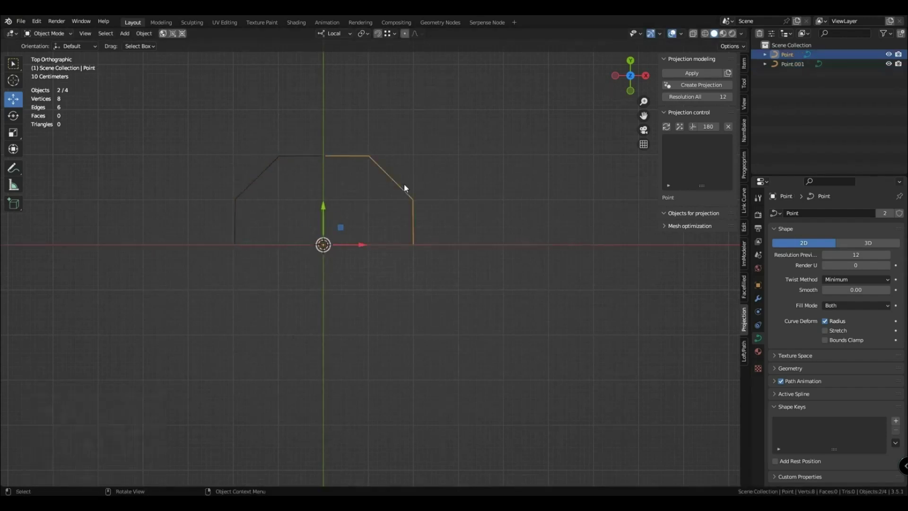
drag(359, 247, 355, 245)
click(480, 200)
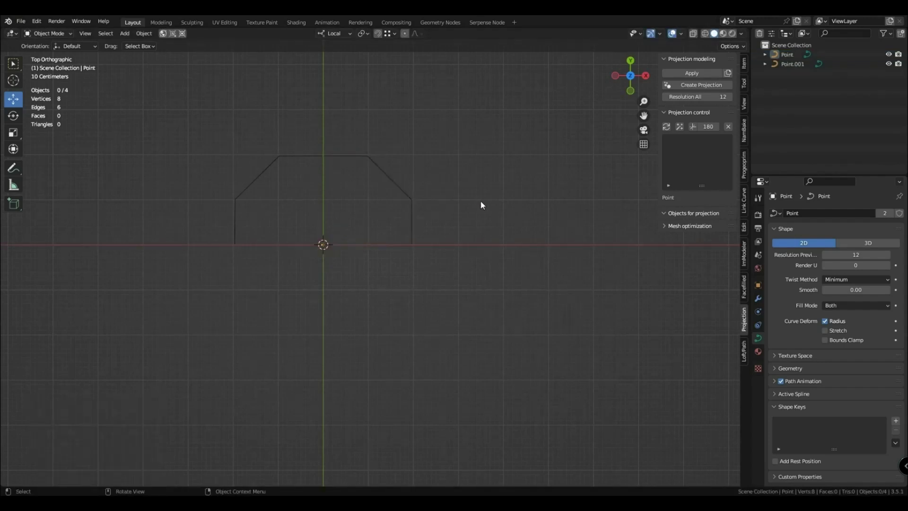
Step: Extrude the lower end point of the right half outward along X
click(412, 193)
key(Tab)
click(412, 245)
key(g)
right_click(461, 254)
key(e)
key(x)
click(506, 255)
Step: Extrude the new end point about 1 m down along Y and about 2 m inward along X
key(g)
key(y)
click(504, 298)
key(e)
key(x)
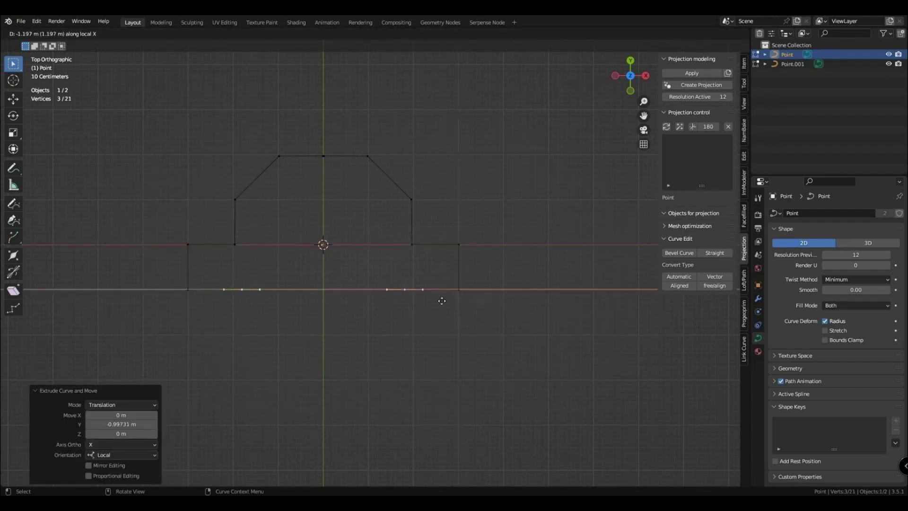
click(410, 301)
Step: Add two points with the Curve Pen, one straight down and one on the centre line, to finish the lower stem
click(13, 220)
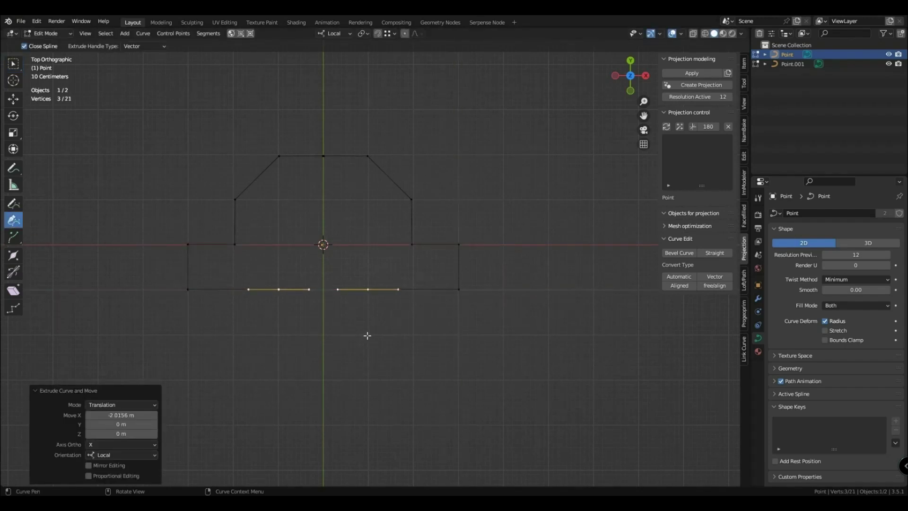
ctrl+click(367, 334)
ctrl+click(324, 336)
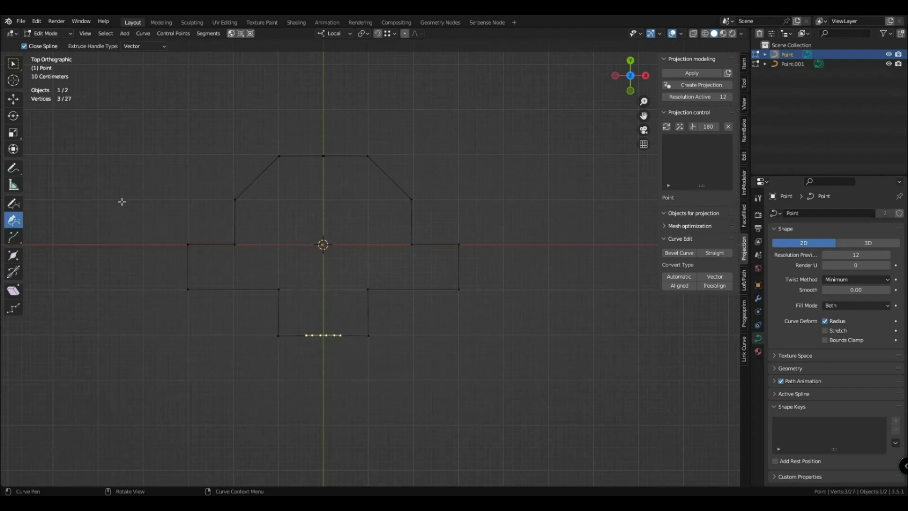
key(Tab)
Step: Make the left half's curve data single-user and join both halves into one curve object
scroll(378, 274, up, 3)
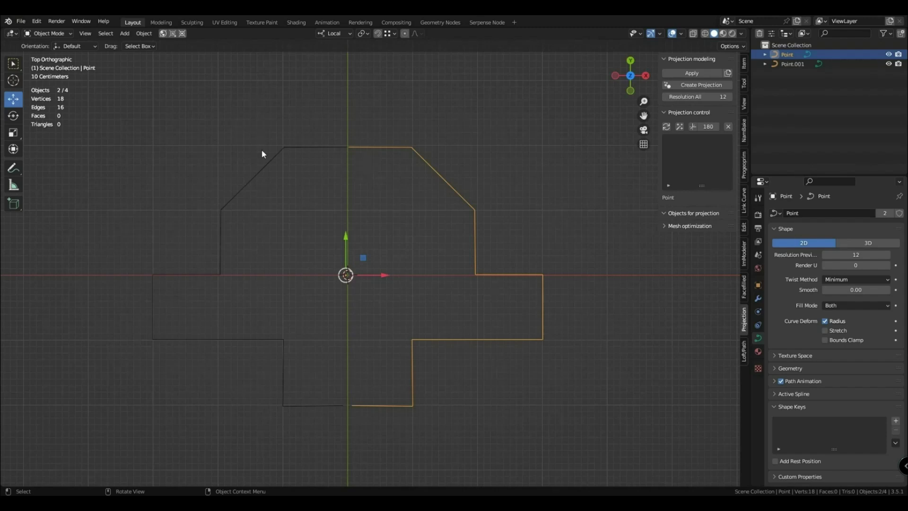
click(263, 166)
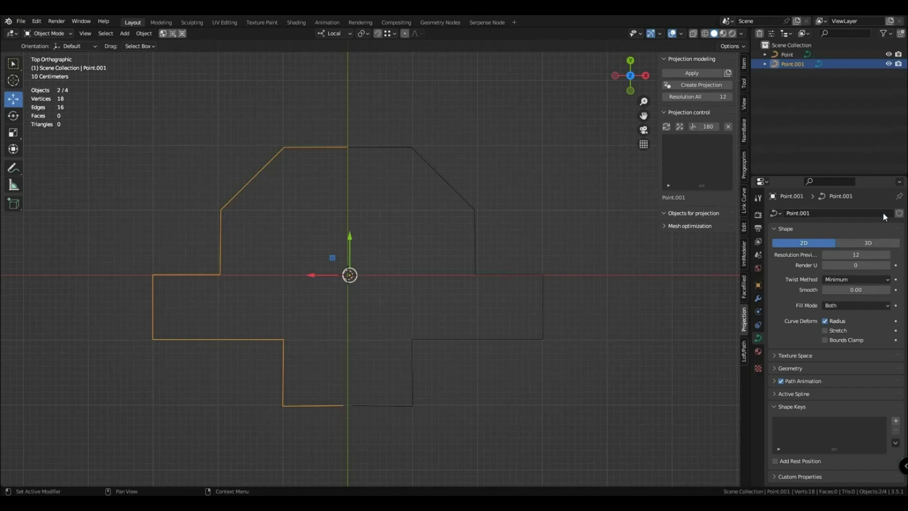
click(435, 182)
click(316, 150)
click(430, 159)
click(305, 145)
click(433, 165)
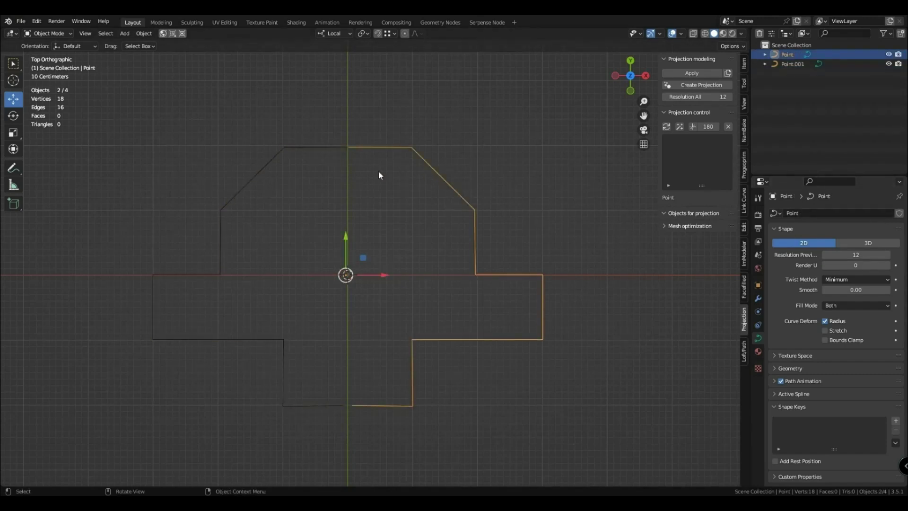
shift+click(310, 148)
key(ctrl+j)
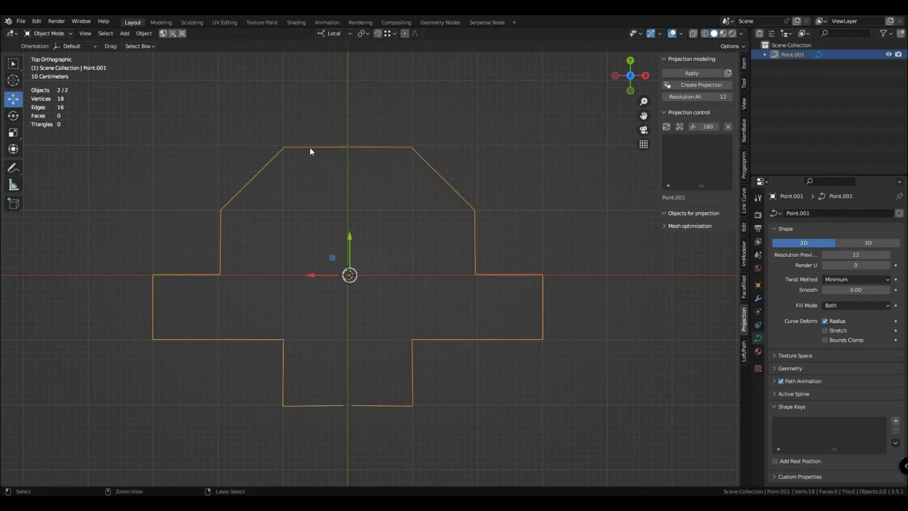
Step: Move the two overlapping top-centre points apart along X to opposite sides of the centre line
key(Tab)
click(349, 144)
scroll(350, 146, up, 6)
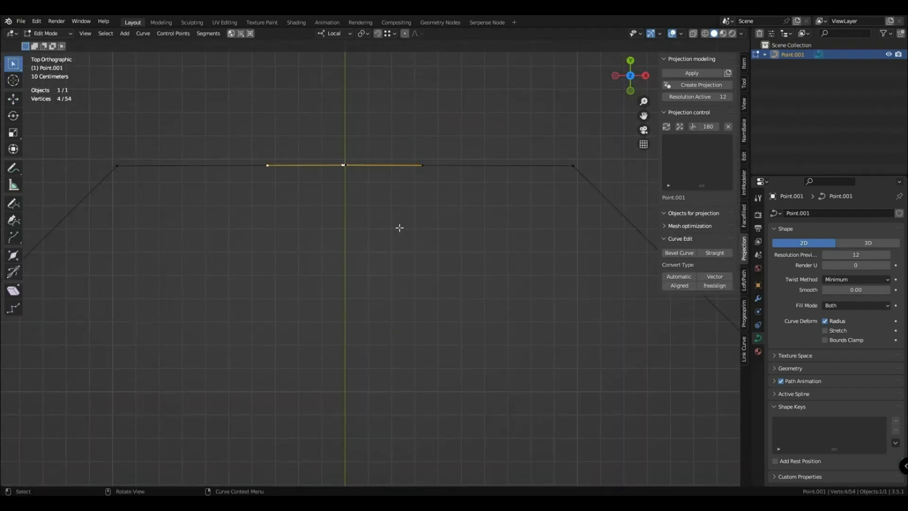
click(348, 165)
key(g)
key(x)
click(440, 166)
click(341, 165)
key(g)
key(x)
click(270, 166)
Step: Delete the two spread points on the top edge, leaving one continuous segment between the top corners
drag(229, 111, 466, 232)
key(x)
click(466, 232)
Step: Move the two open end points of the bottom edge farther apart along X from the centre line
scroll(326, 232, down, 7)
shift+middle_drag(405, 329, 390, 164)
scroll(367, 285, up, 4)
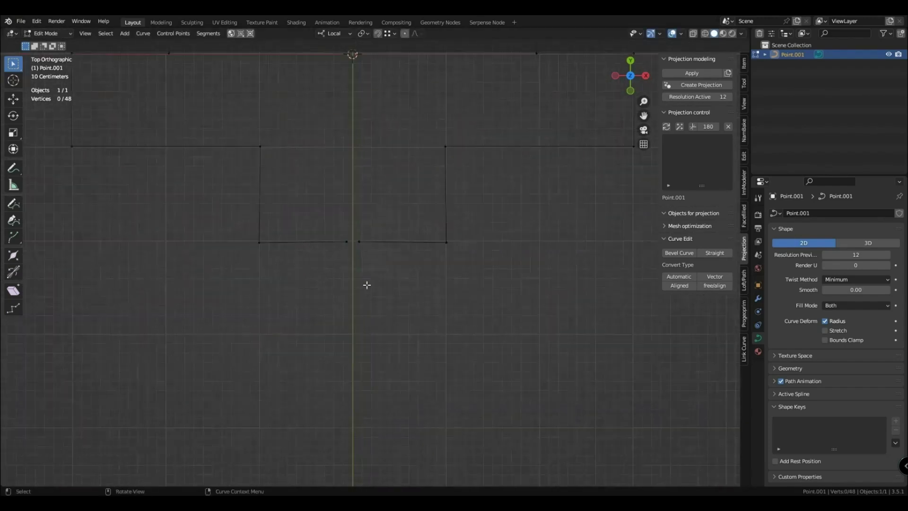
click(330, 228)
key(g)
key(x)
click(346, 253)
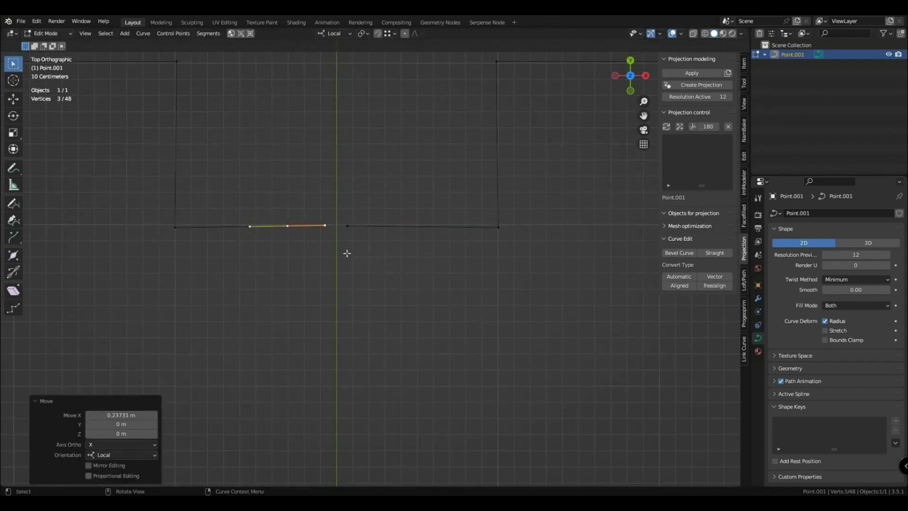
key(g)
key(x)
click(421, 259)
Step: Connect the two bottom end points with a segment and set the curve's Fill Mode to None
shift+click(287, 225)
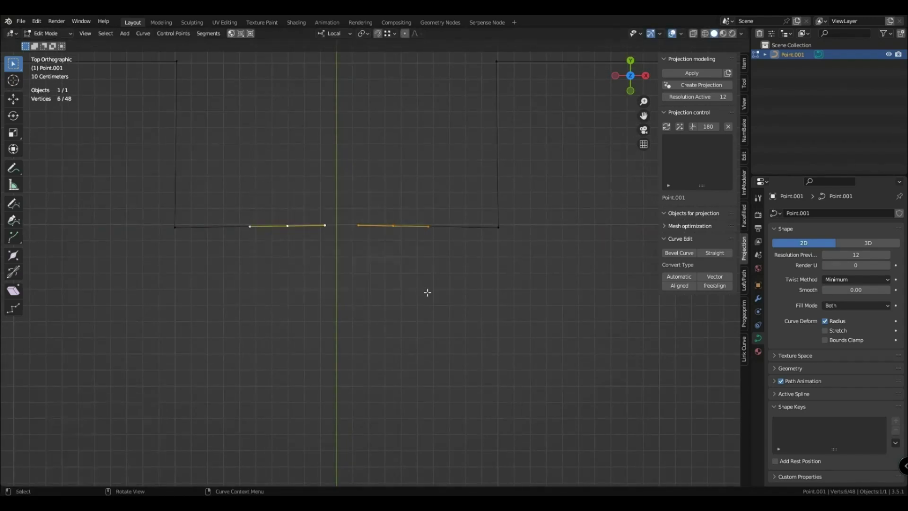
key(f)
right_click(423, 289)
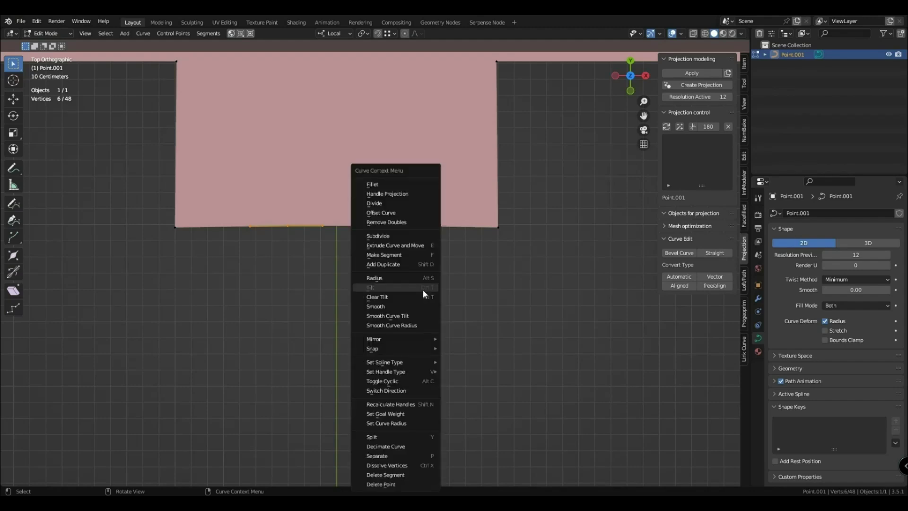
key(Home)
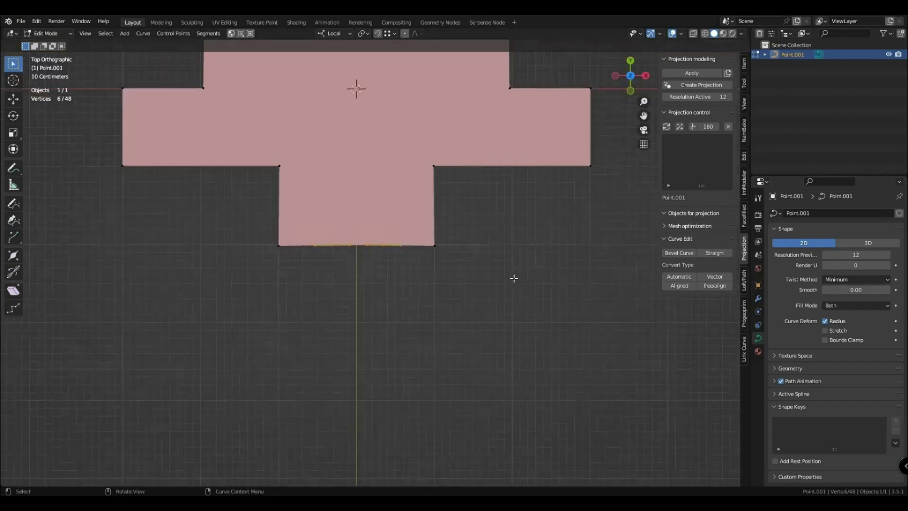
click(855, 305)
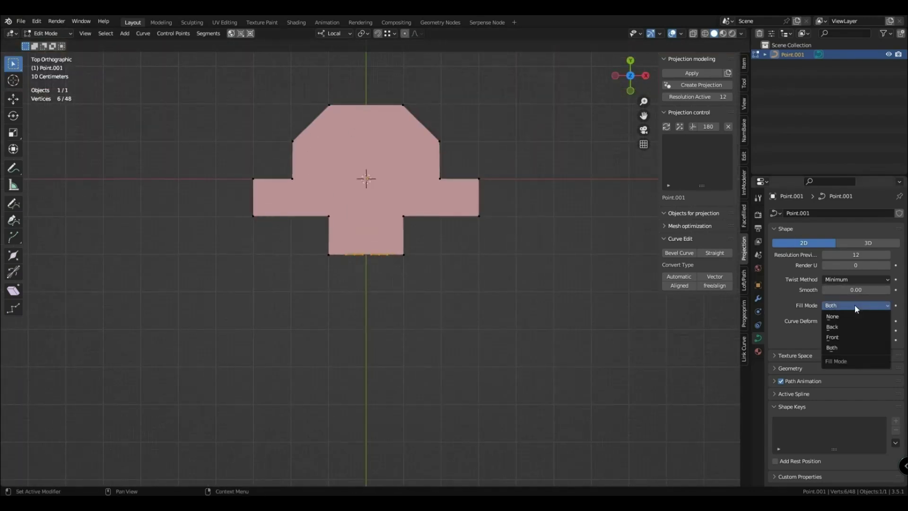
click(847, 314)
Step: Convert the handles of the two middle points on the bottom edge to Automatic, and finally to Vector
scroll(363, 243, up, 8)
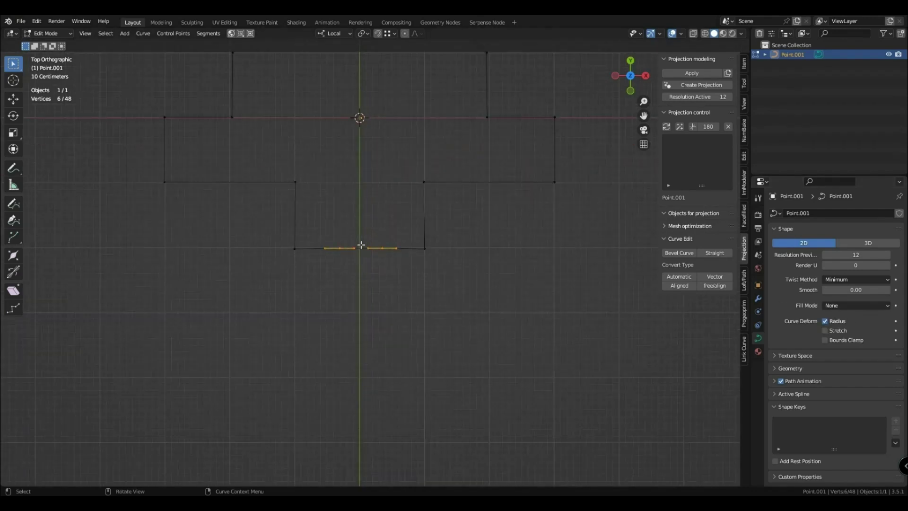
click(415, 308)
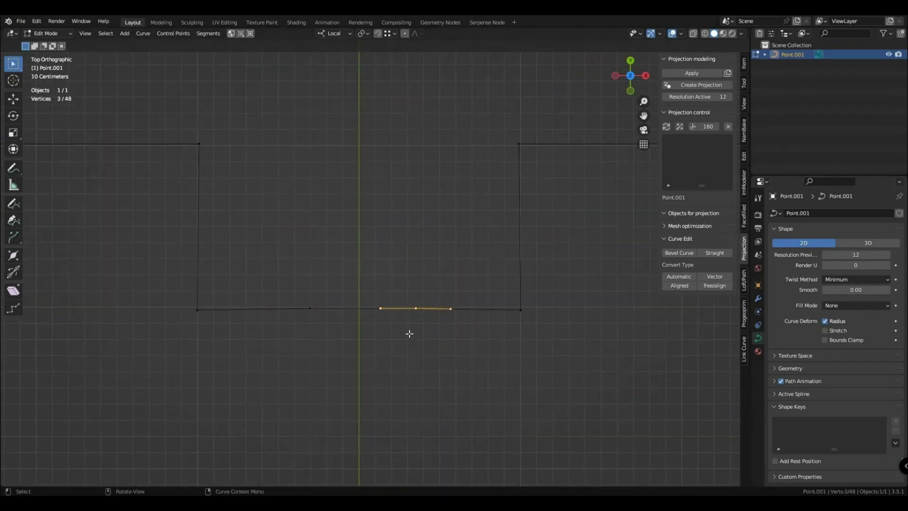
key(l)
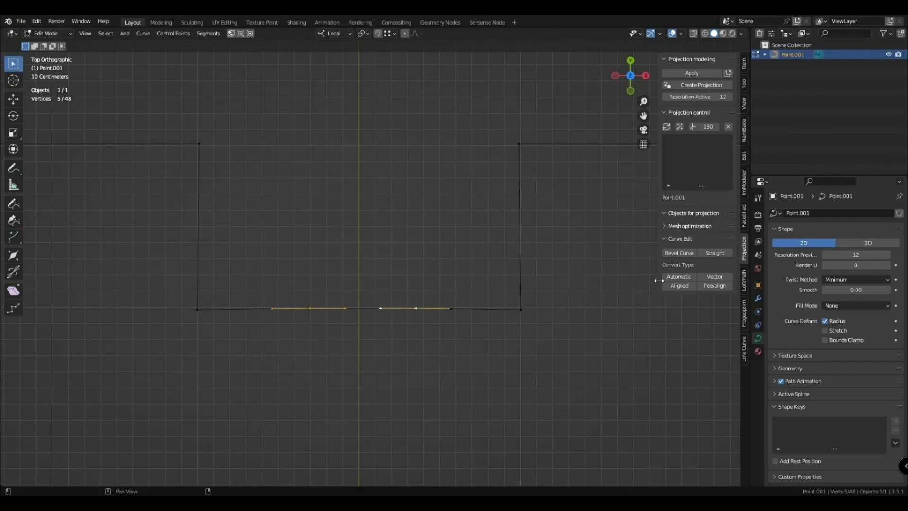
click(677, 277)
click(707, 277)
drag(475, 357, 242, 242)
click(700, 279)
Step: Delete the two middle points from the bottom edge
click(380, 308)
drag(464, 360, 232, 249)
key(x)
click(378, 257)
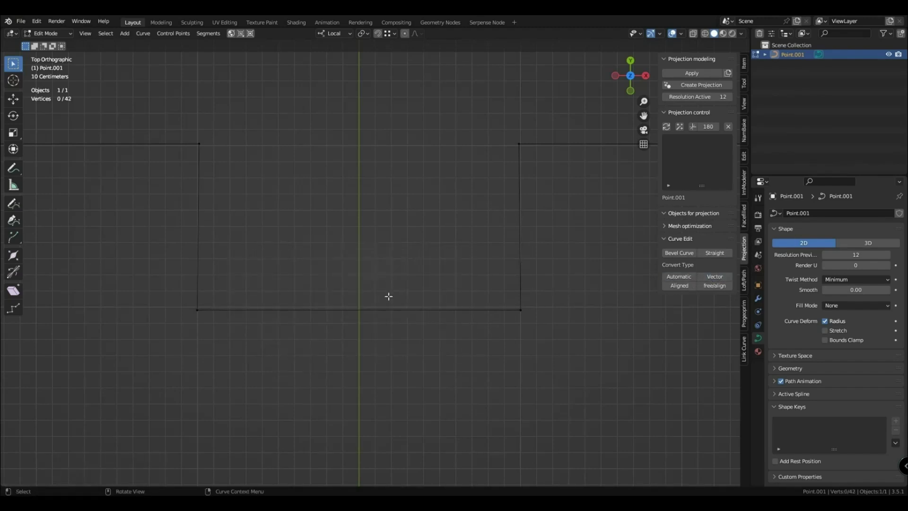
Step: Subdivide the bottom edge between its two corner points with 2 cuts
click(520, 310)
shift+click(197, 310)
key(q)
click(353, 339)
click(157, 474)
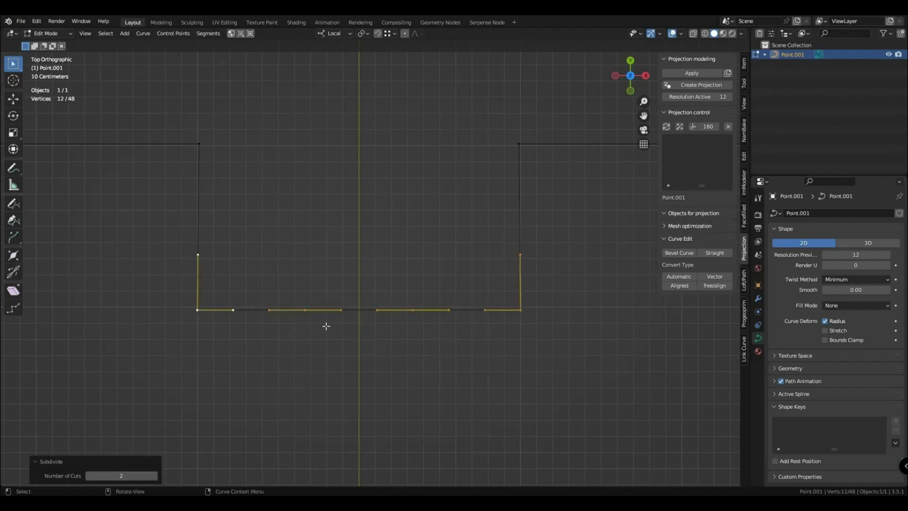
Step: Set the handles of both new bottom-edge points to Aligned
click(326, 324)
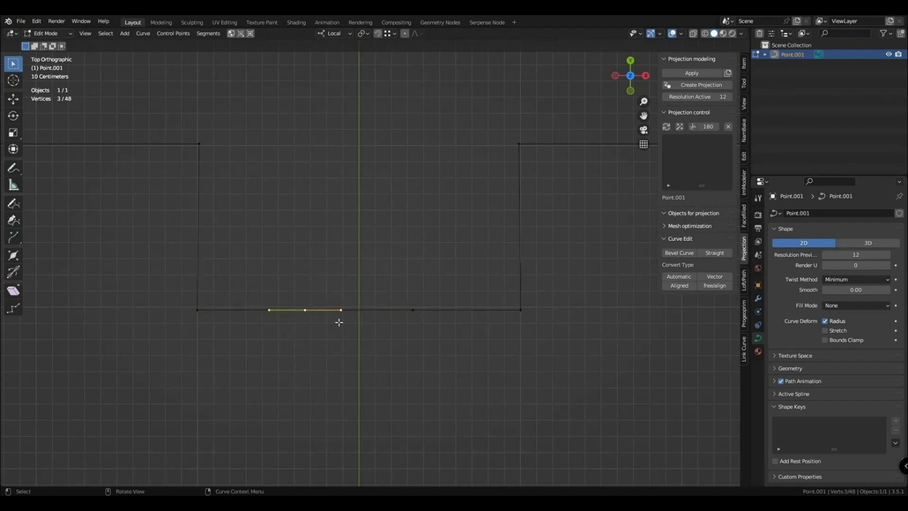
click(679, 285)
click(414, 311)
click(679, 285)
Step: Delete the segment between the two inner points of the bottom edge
drag(274, 260, 485, 391)
key(x)
click(419, 256)
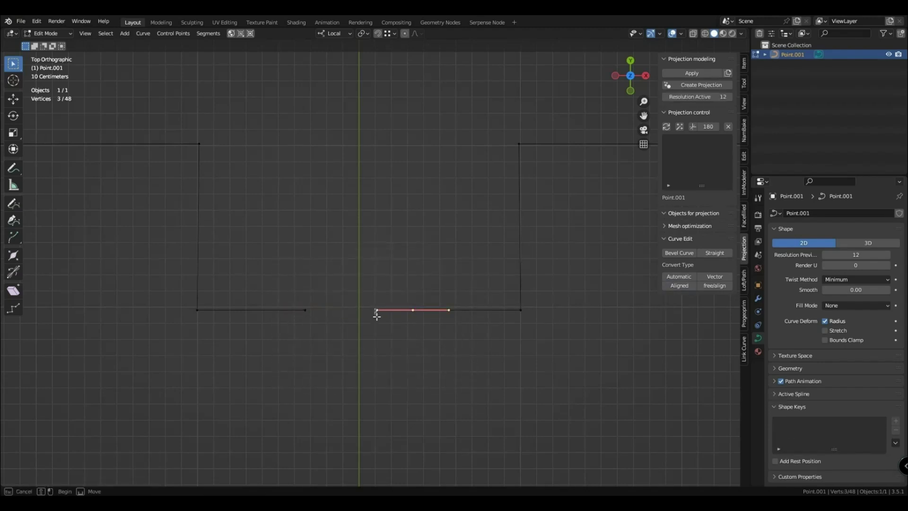
Step: Tilt the inner points' Aligned handles by moving the right point's inner handle down and the left point's inner handle up
key(g)
click(405, 365)
click(326, 315)
click(342, 313)
key(g)
click(335, 272)
Step: Select both inner points and connect them with a segment
shift+click(408, 310)
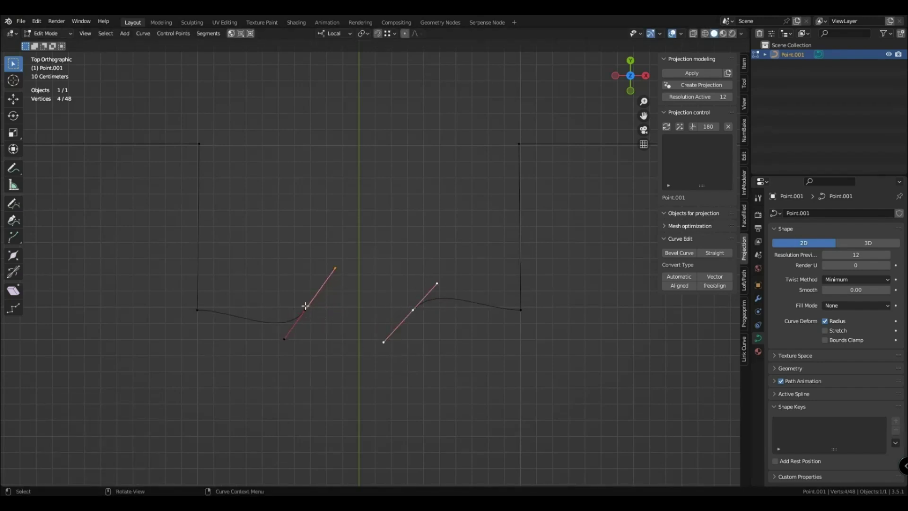
shift+click(414, 309)
click(410, 255)
Step: Toggle both inner points' handles to Free/Align and delete the segment between them again
click(305, 310)
shift+click(413, 310)
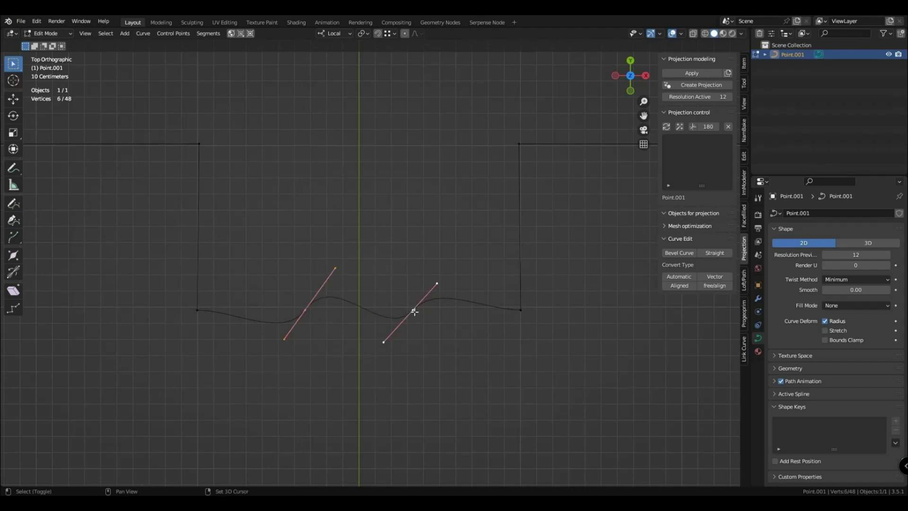
click(714, 285)
key(x)
click(379, 289)
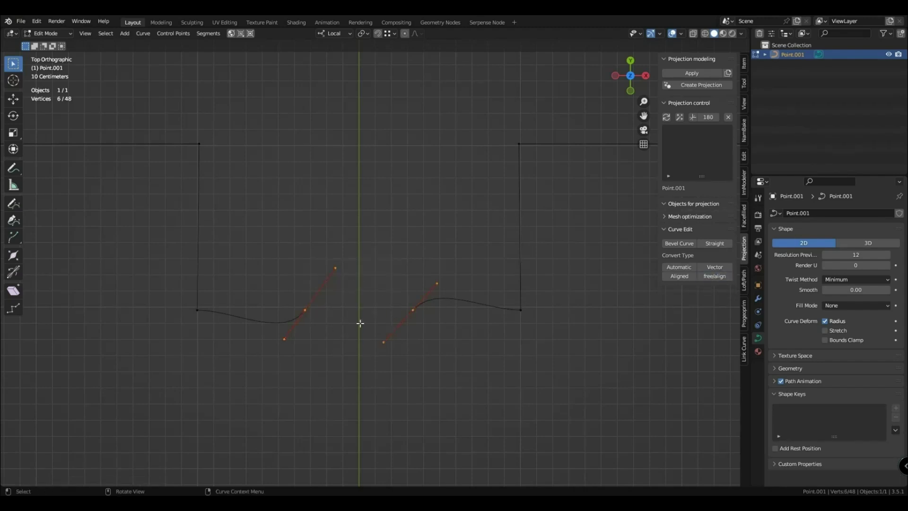
Step: Select the inner handle of the right inner point on the bottom edge
click(390, 335)
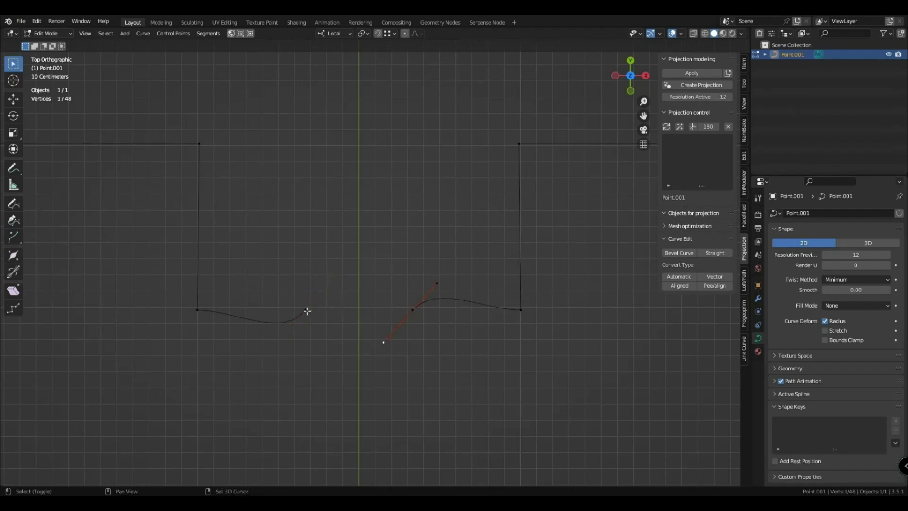